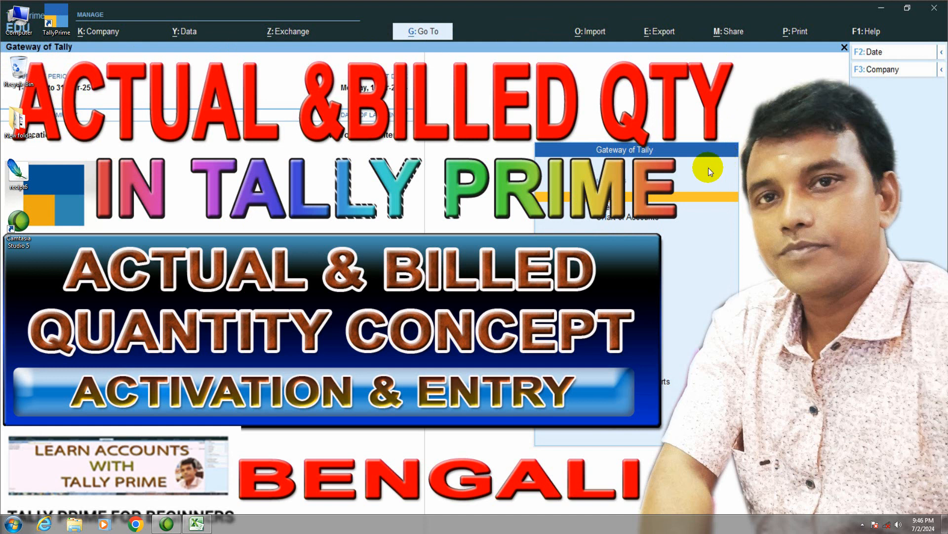
- Review the actual and billed quantity exercise in Excel, keeping the current Windows color scheme and suppressing its performance message
click(197, 524)
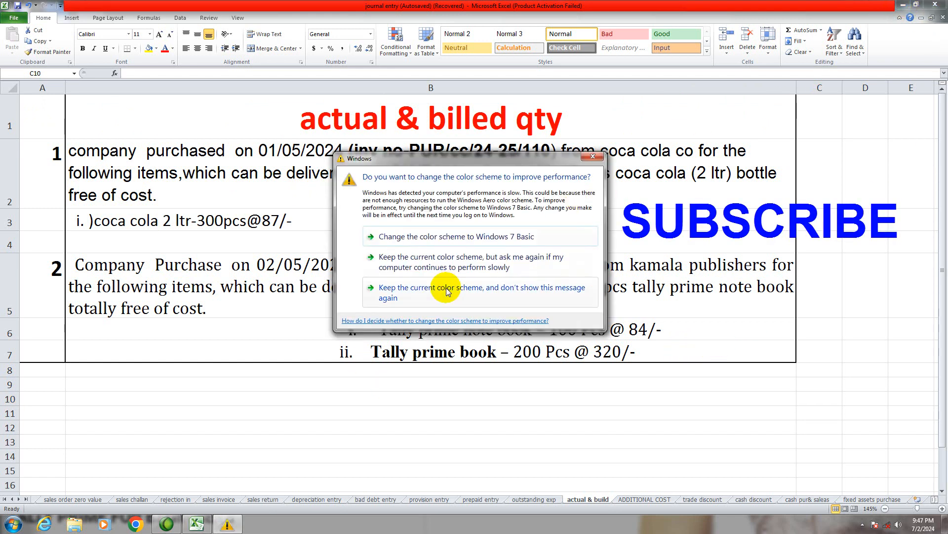
click(449, 289)
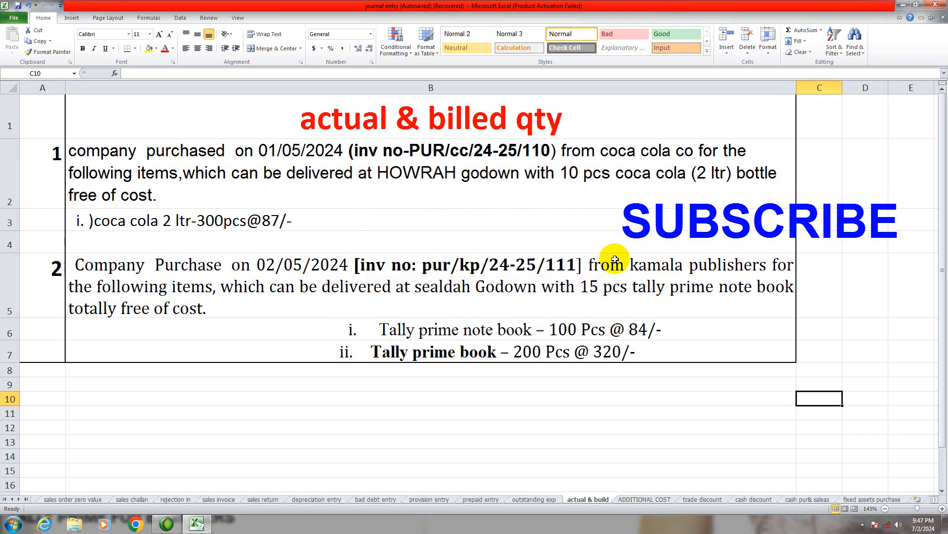
click(905, 8)
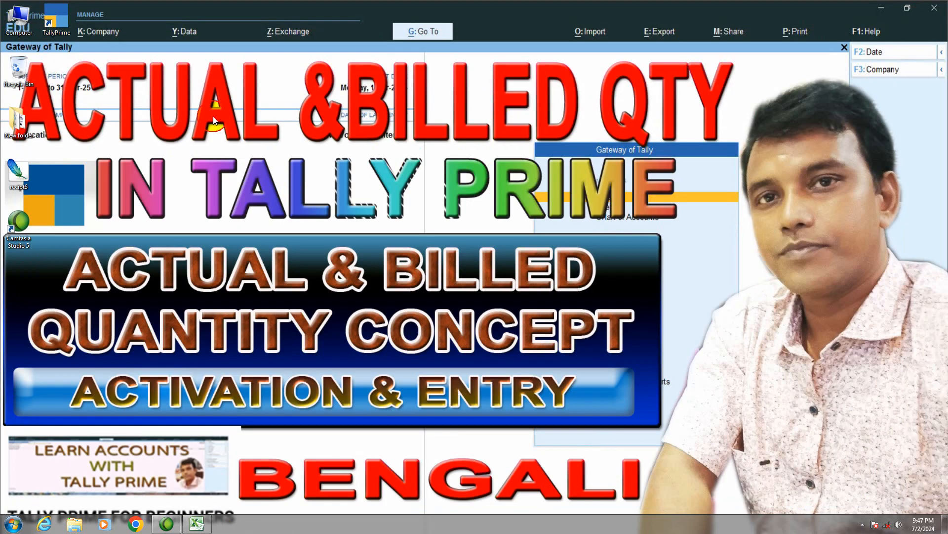
- Launch TallyPrime in educational mode and load the company "Tally Prime for Beginners"
double_click(55, 25)
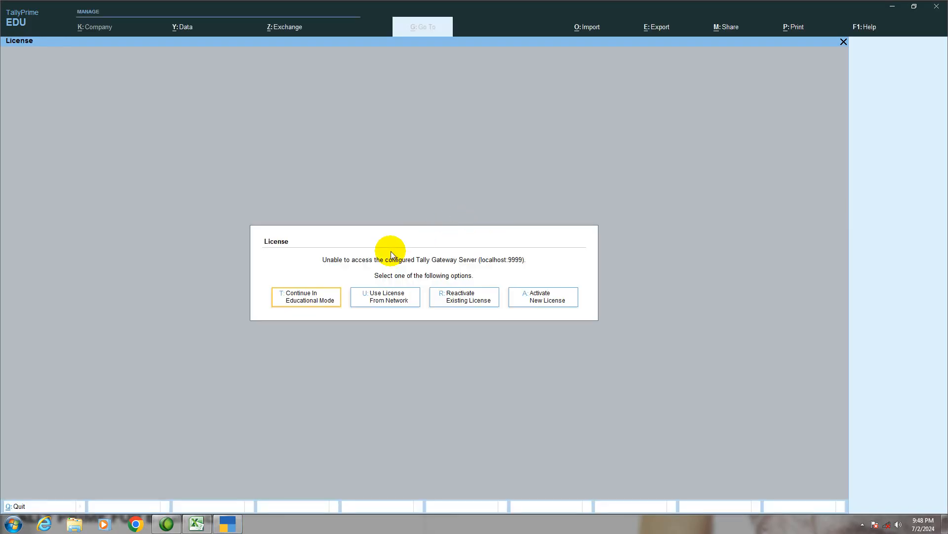
click(312, 302)
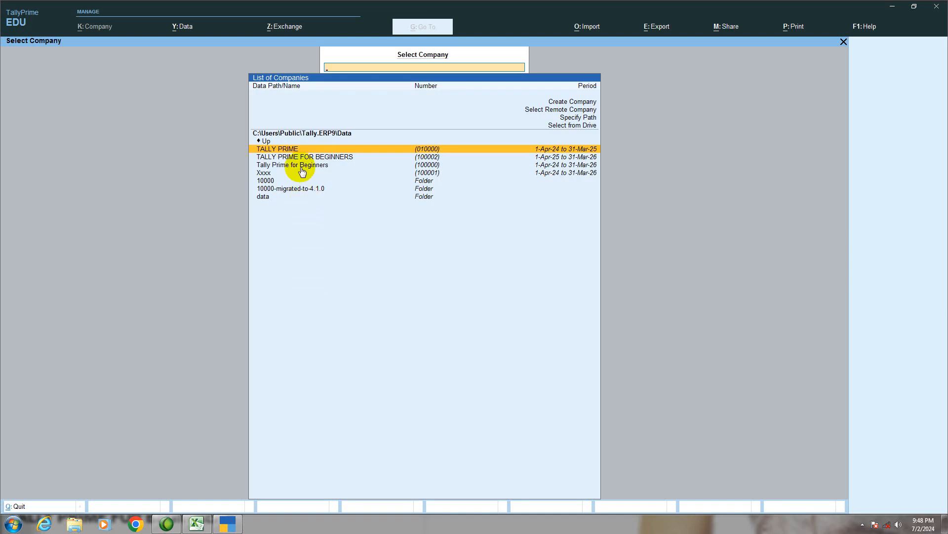
click(302, 167)
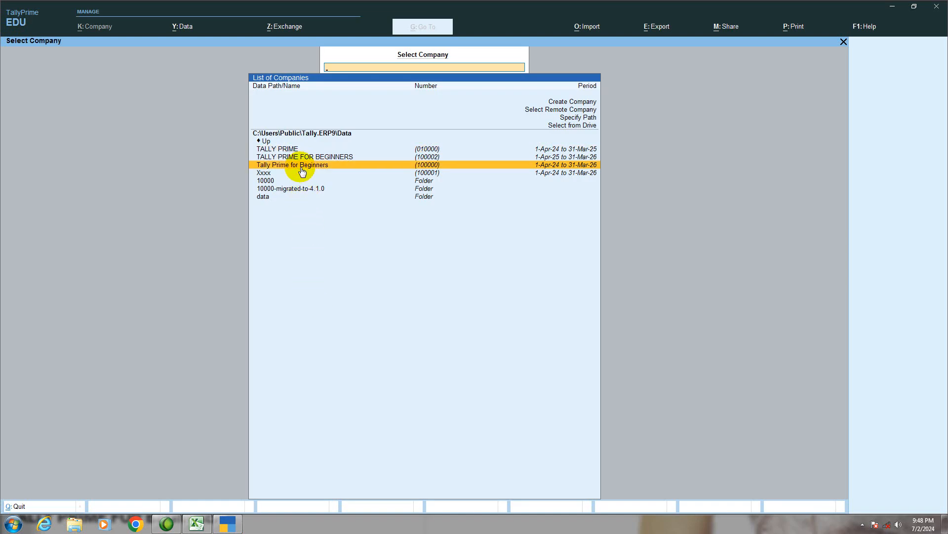
click(301, 167)
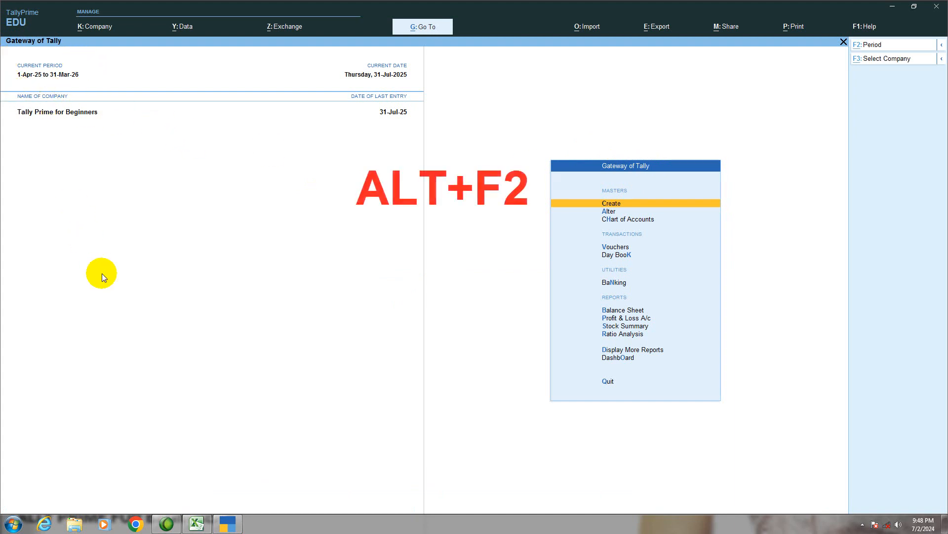
- Set the company's period from 01-04-2024 to 31-03-2025
key(alt+F2)
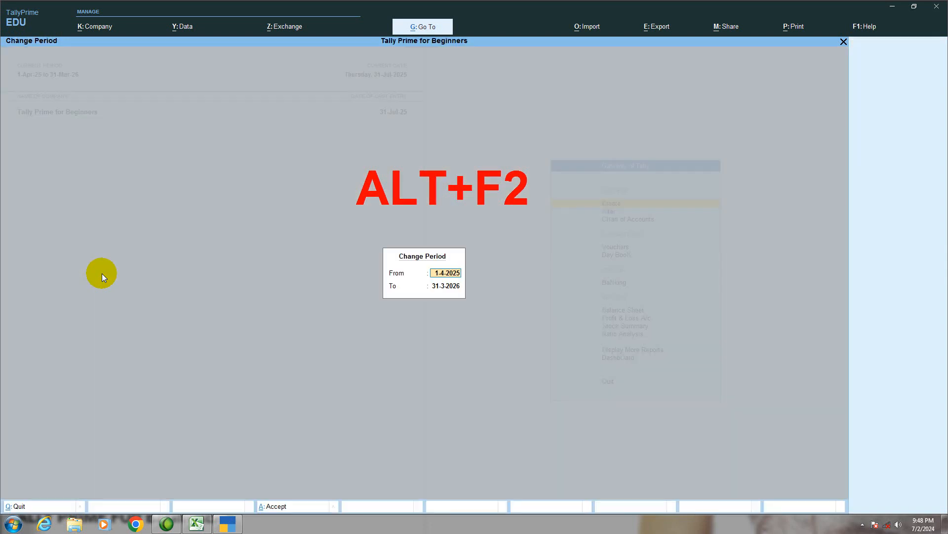
text(01-04-2024)
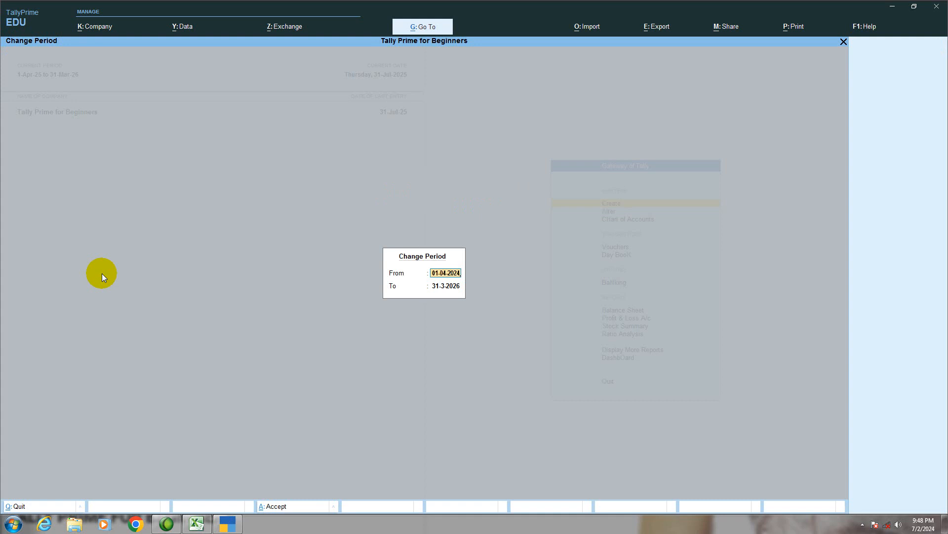
key(Return)
text(31-03)
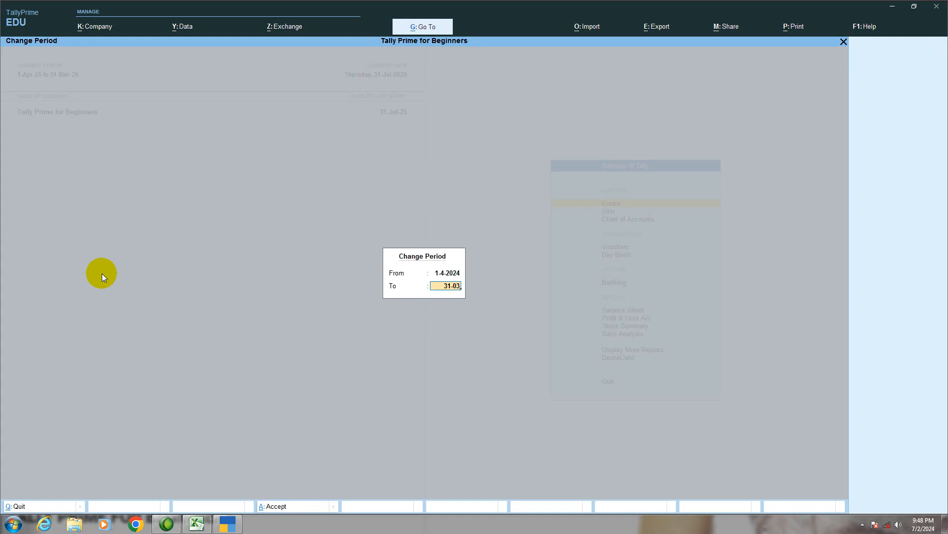
text(-2025)
key(Return)
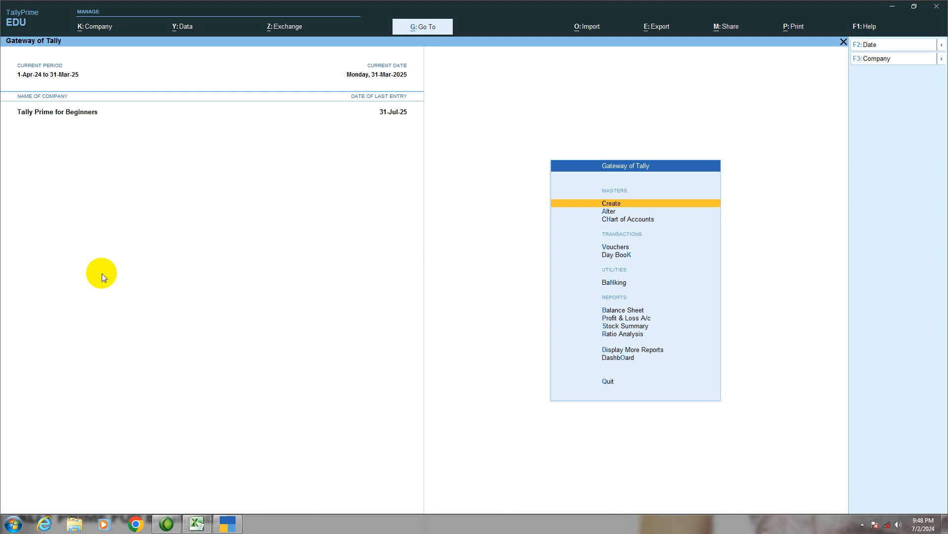
- Read the purchase exercise in Excel and start a new purchase voucher in TallyPrime
key(Down)
key(Up)
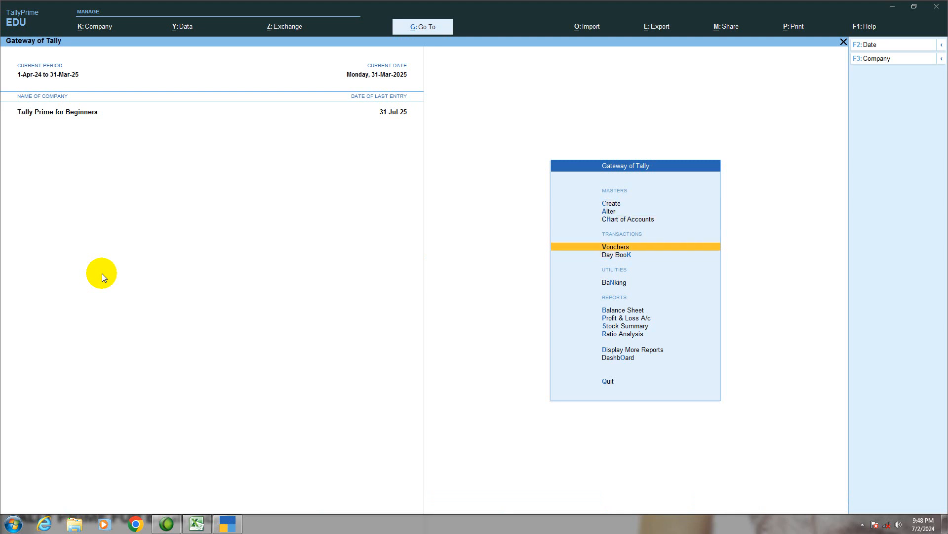
key(Return)
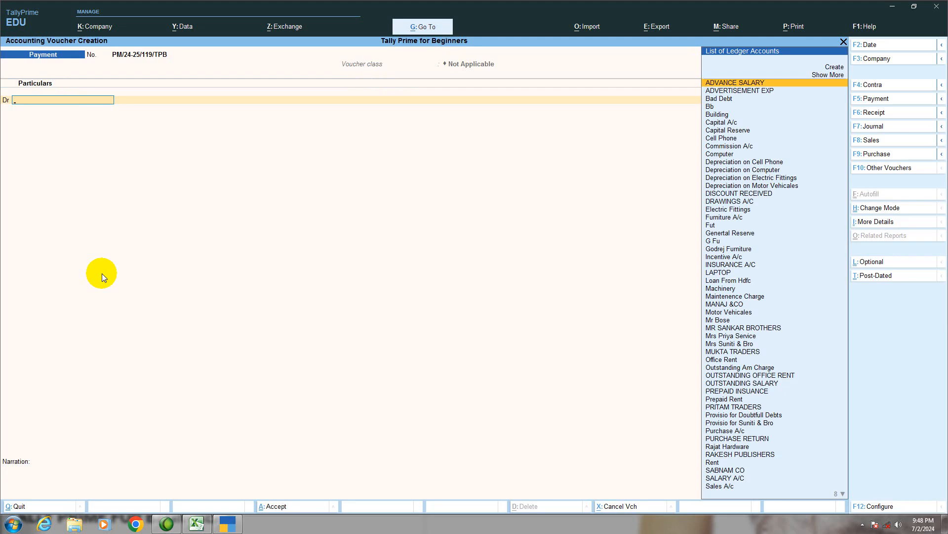
click(194, 522)
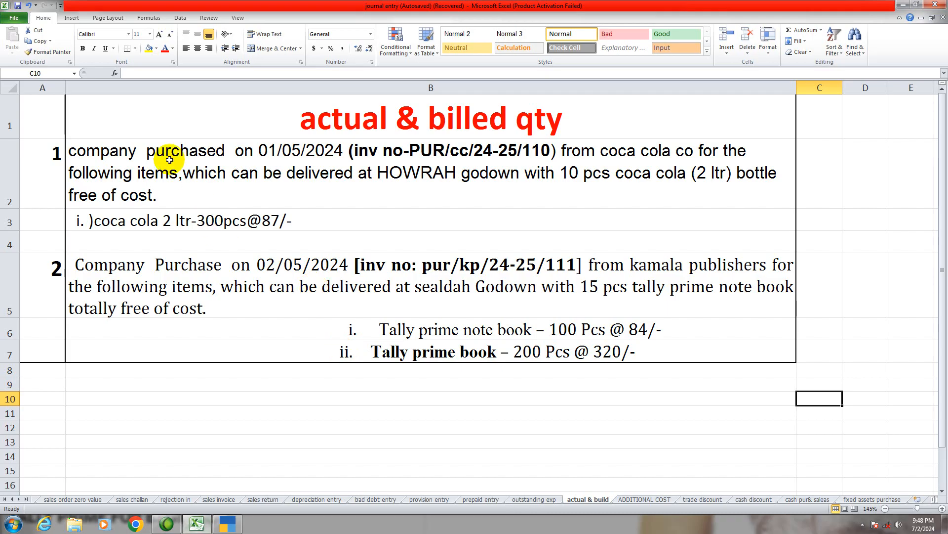
click(228, 523)
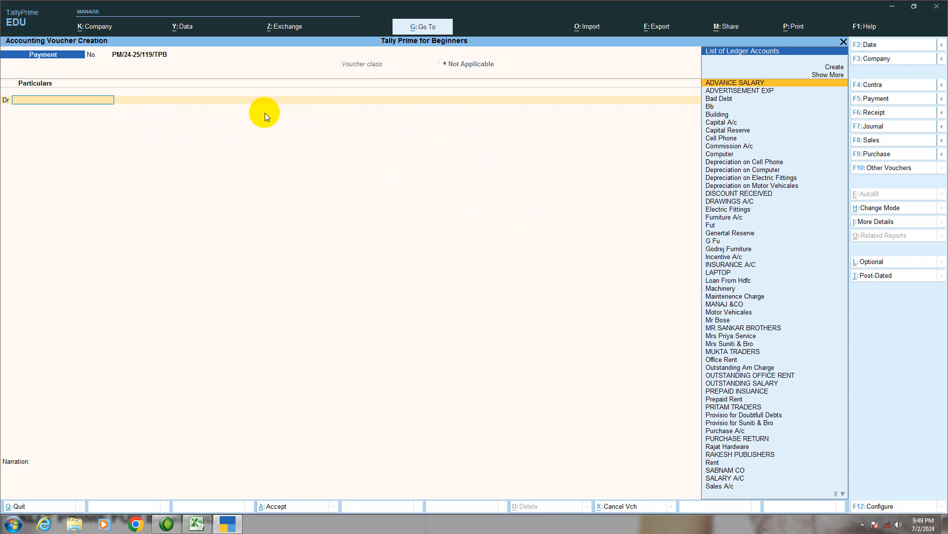
key(F9)
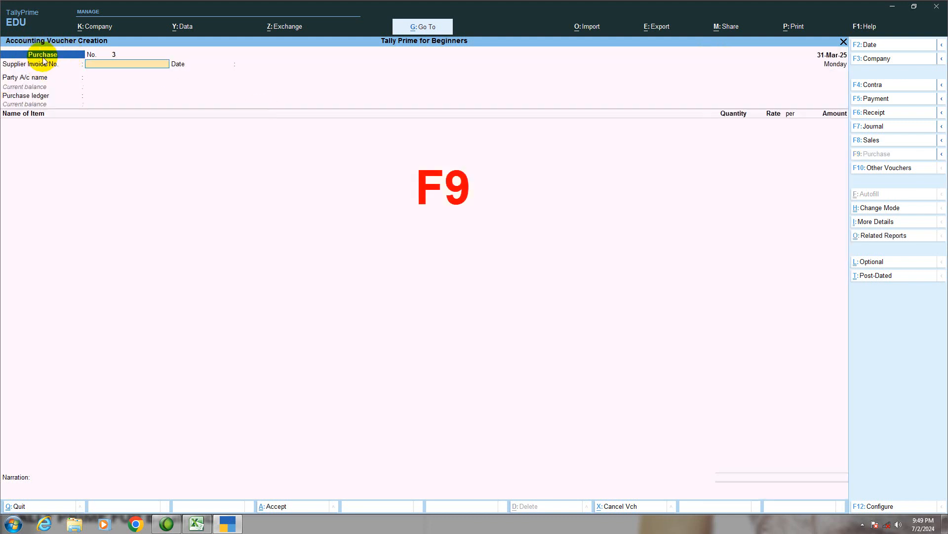
- Enable separate Actual and Billed Quantity columns in invoices in the company features and save the settings
click(229, 525)
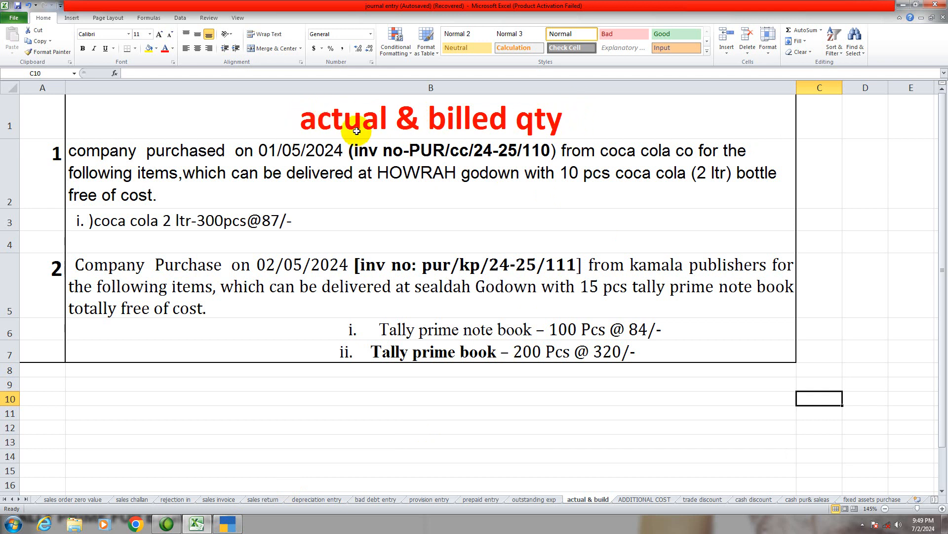
click(227, 523)
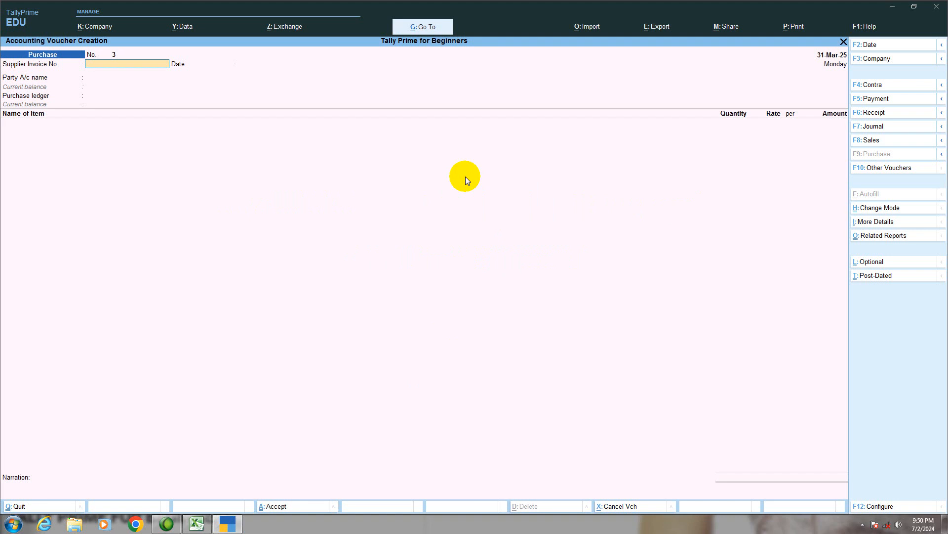
key(F11)
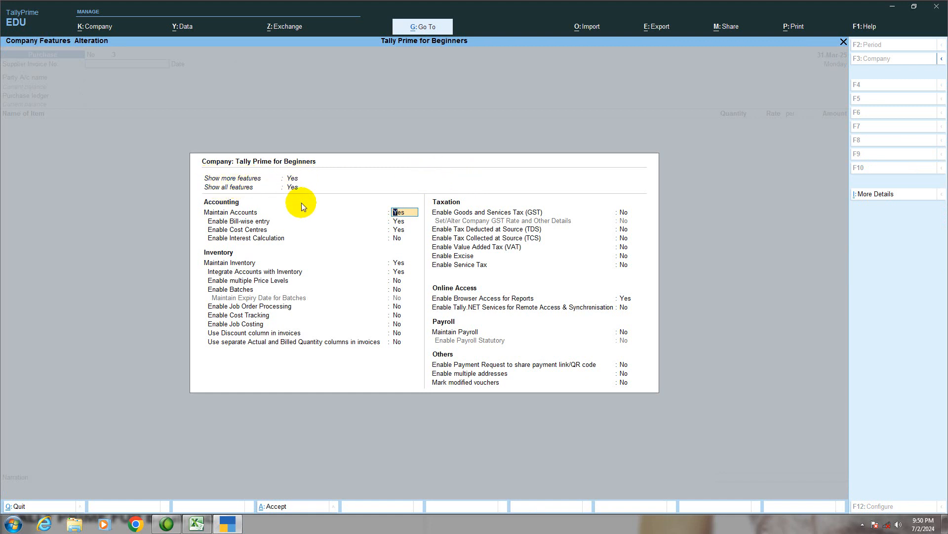
key(Down)
key(Down)
key(Down)
key(Down)
key(Down)
key(Down)
key(Down)
key(Down)
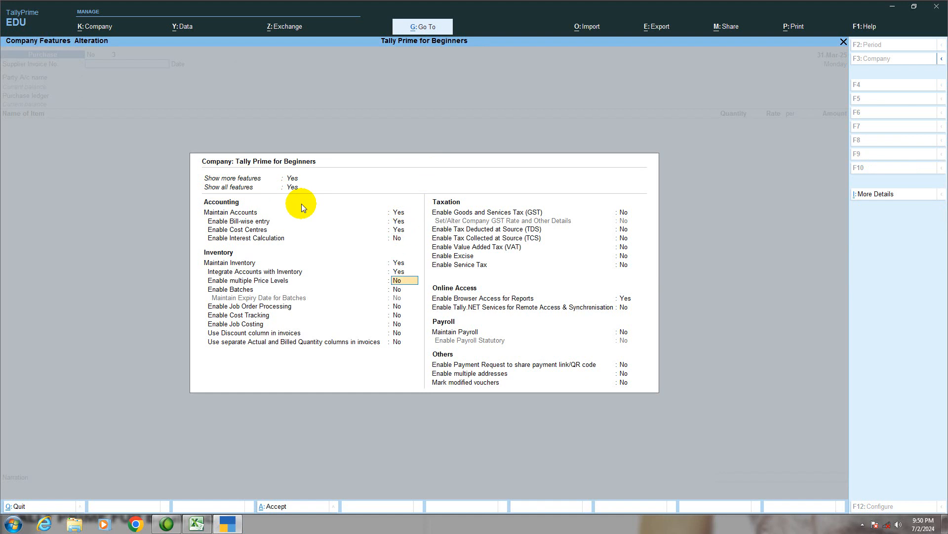
key(Down)
key(Down)
key(Down)
key(Down)
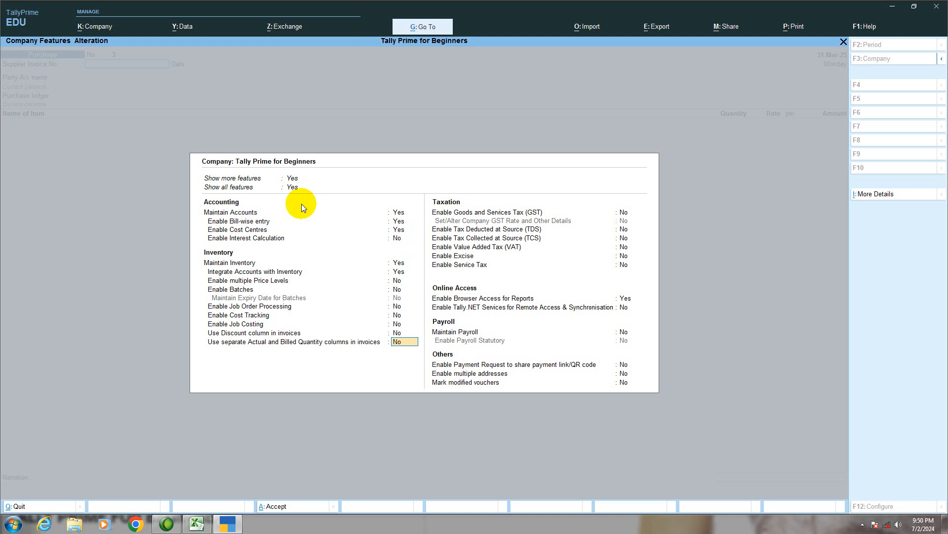
text(Y)
key(Return)
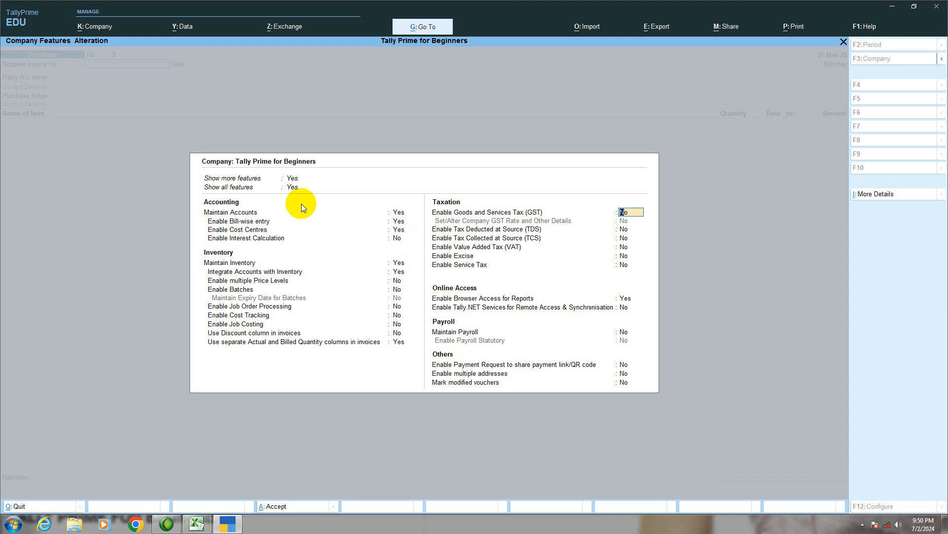
key(ctrl)
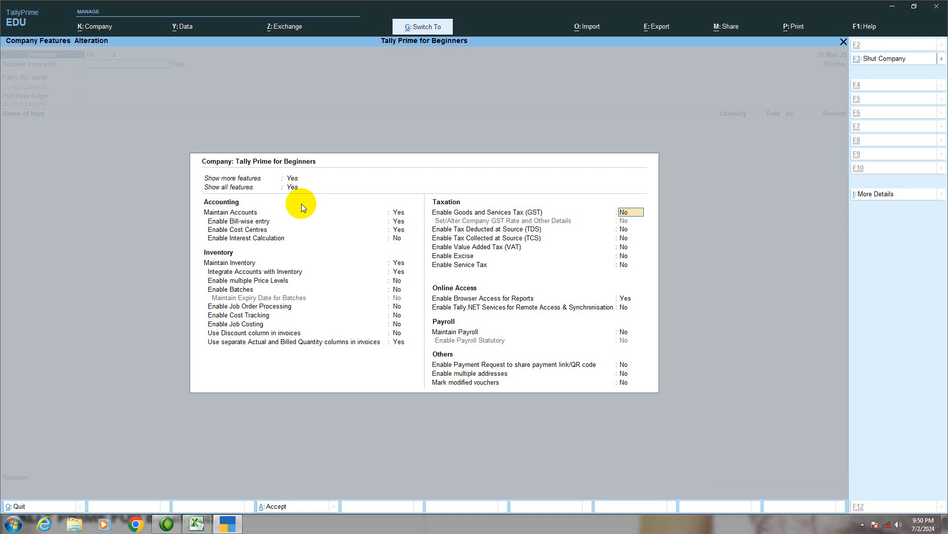
key(ctrl+a)
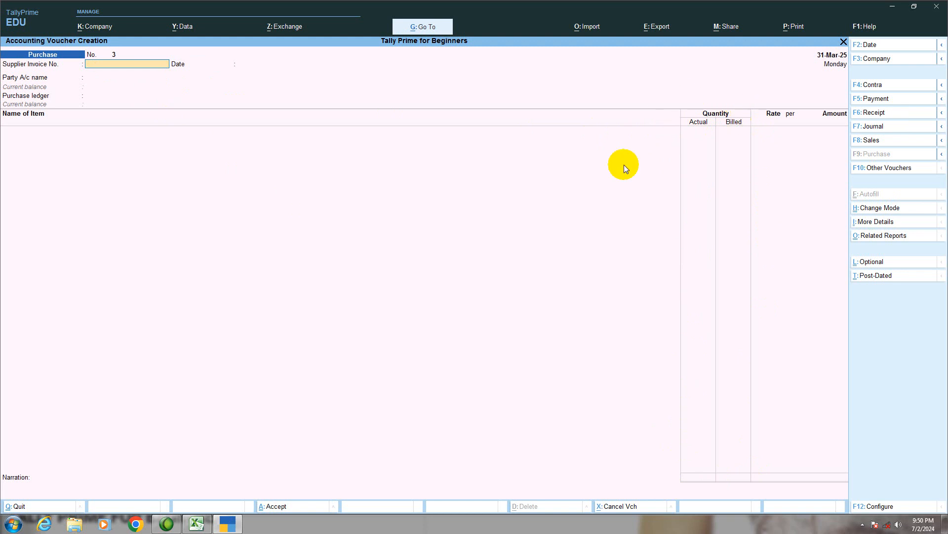
- Check the first purchase in the Excel exercise and set the voucher date to 01-05-2024 in TallyPrime
click(228, 529)
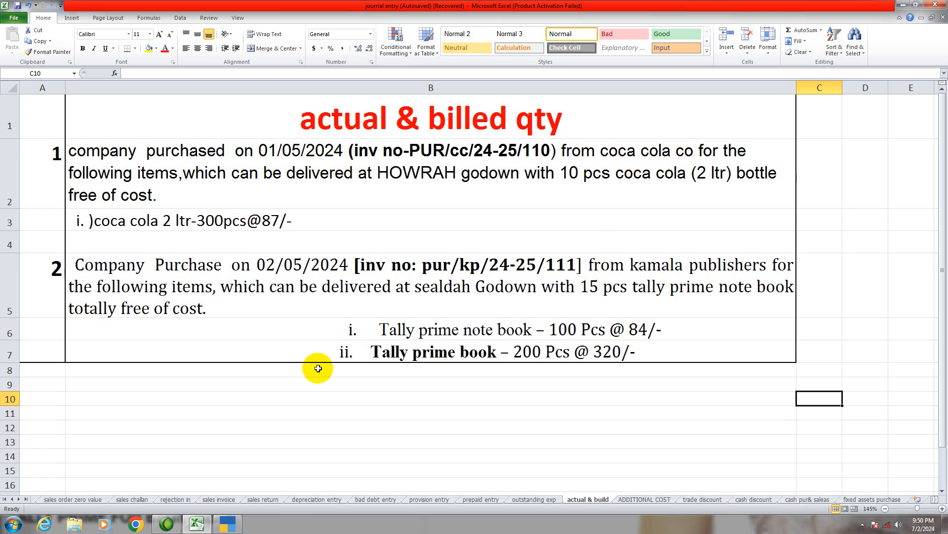
click(227, 523)
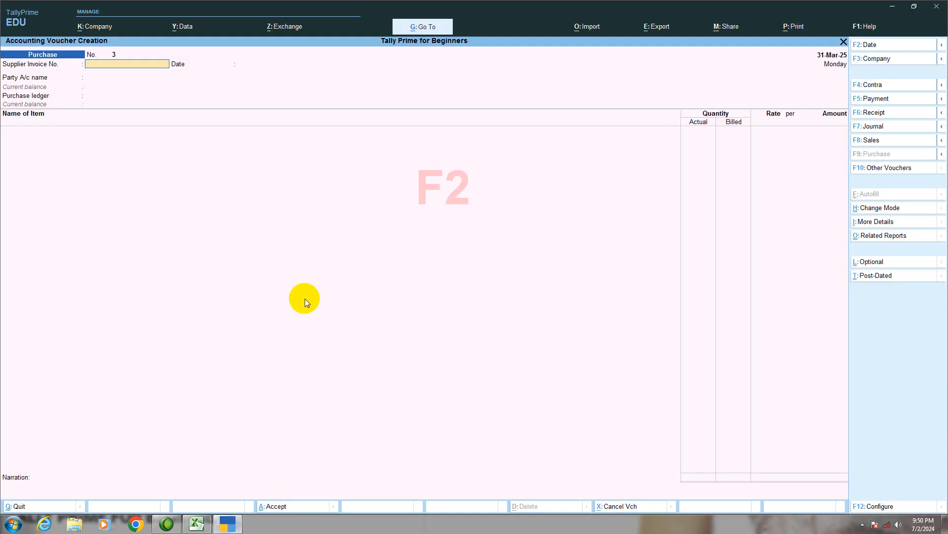
key(F2)
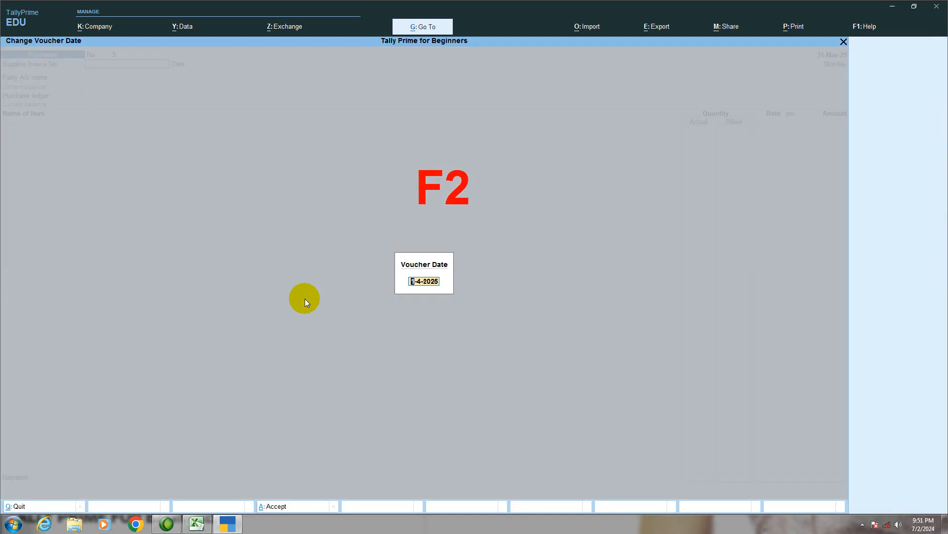
text(01-05-2024)
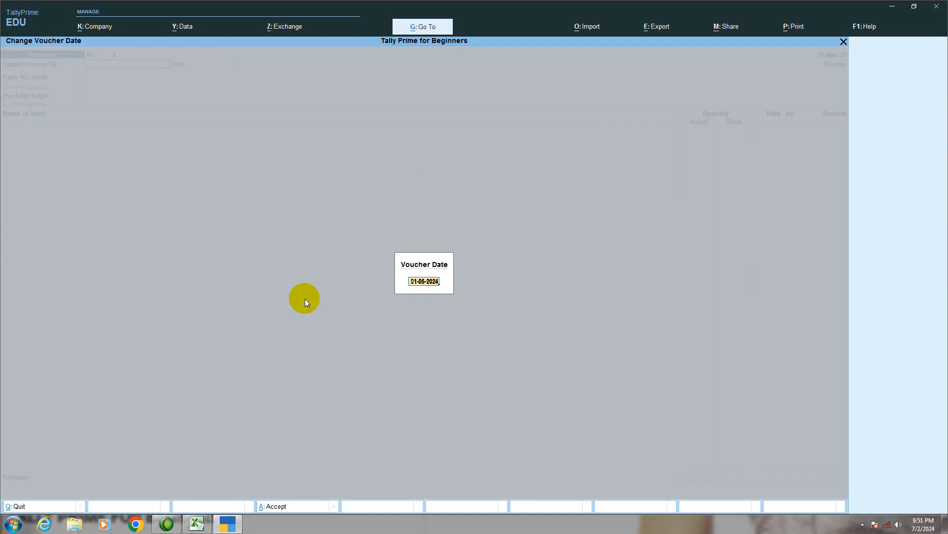
key(Return)
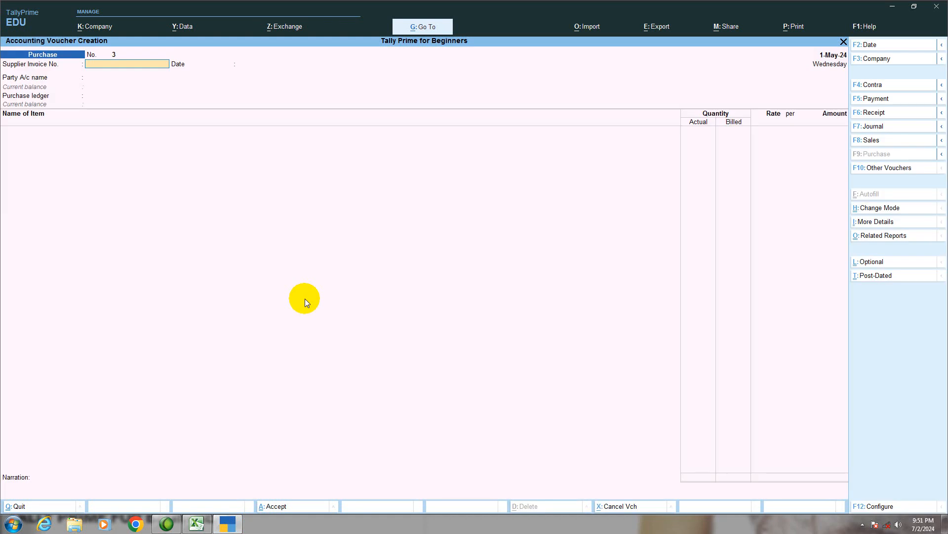
- Enter supplier invoice number PUR/CC/24-25/110 from the Excel exercise in the purchase voucher and accept 1-May-24 as the invoice date
click(231, 523)
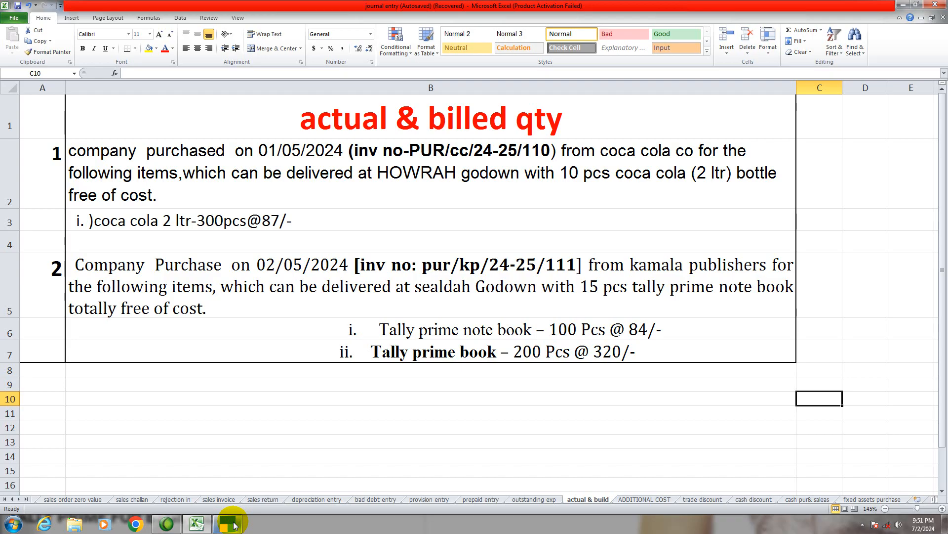
click(232, 523)
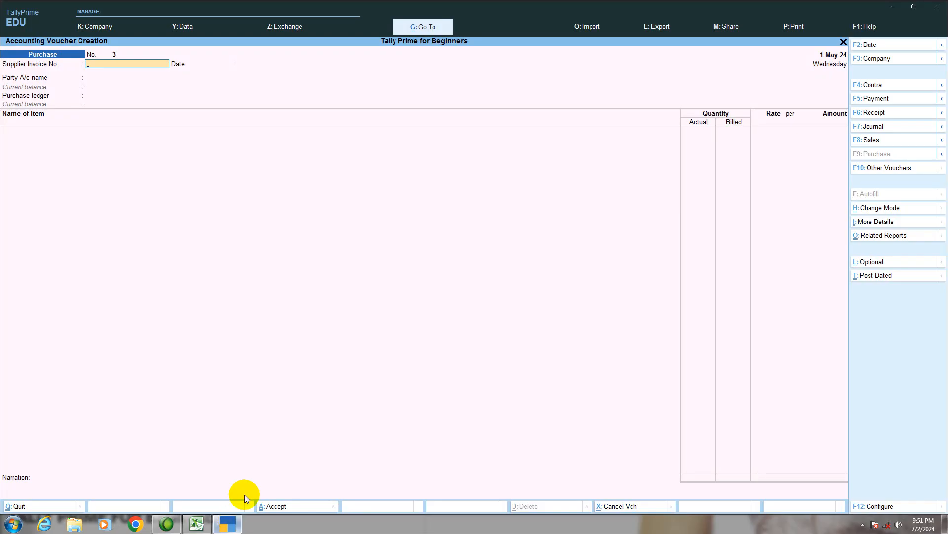
text(PUR/CC/24-25/)
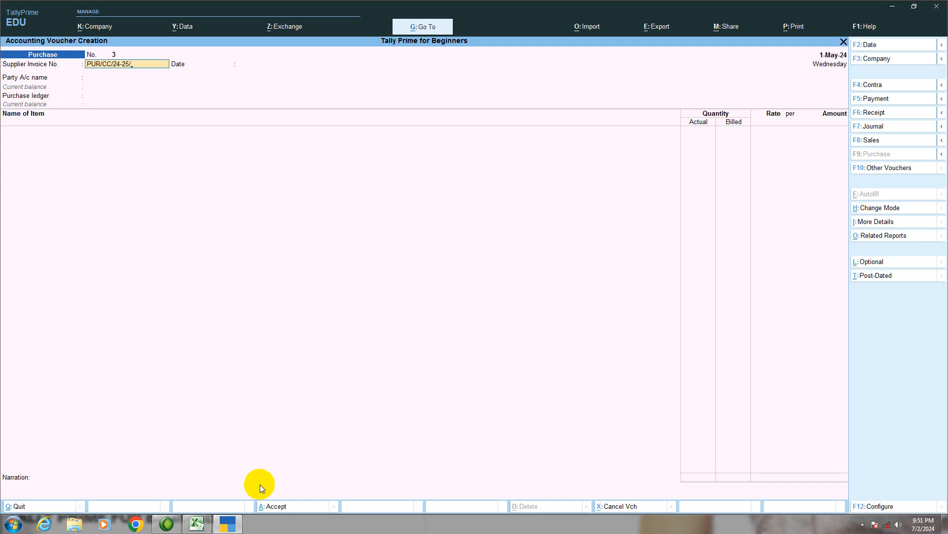
click(201, 524)
click(228, 524)
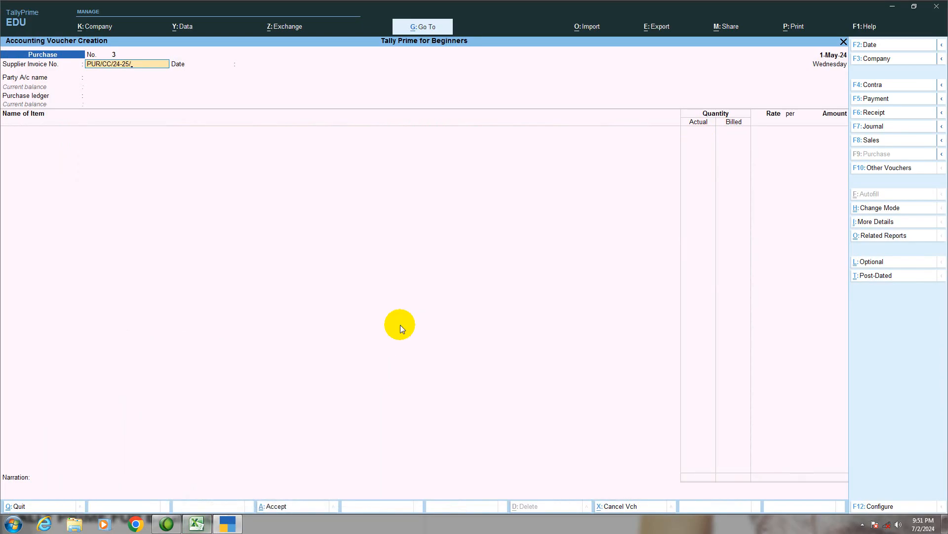
text(110)
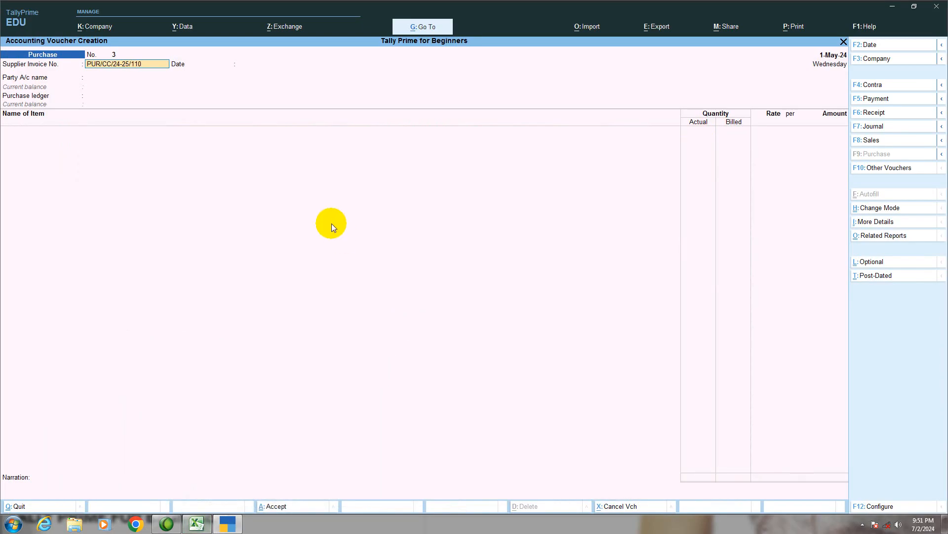
key(Return)
key(Return)
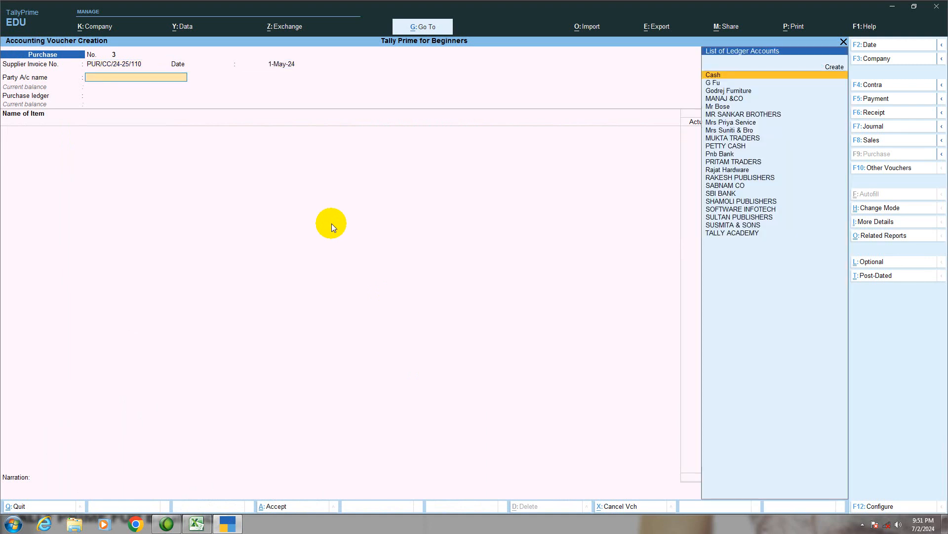
- Create a new party ledger named COCA COLA CO under Sundry Creditors from the voucher's party account field
text(C)
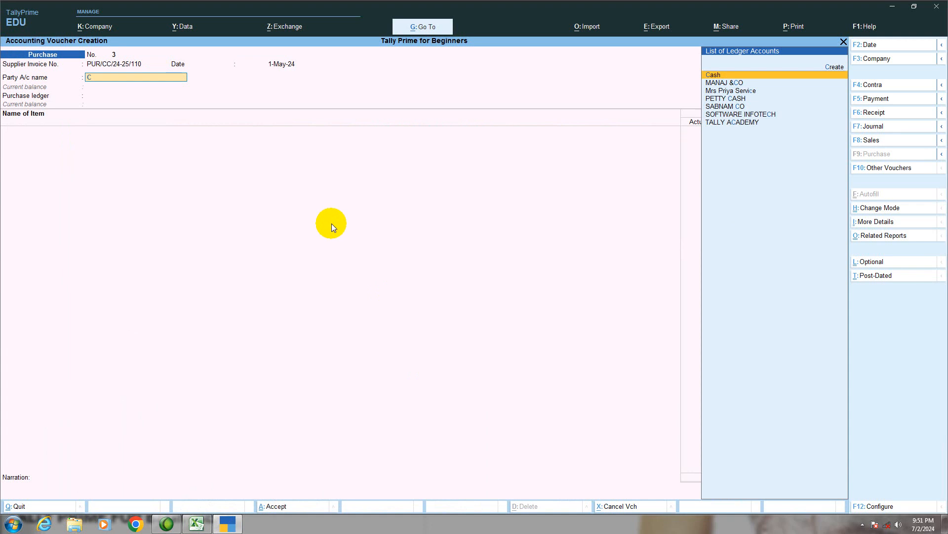
key(alt+c)
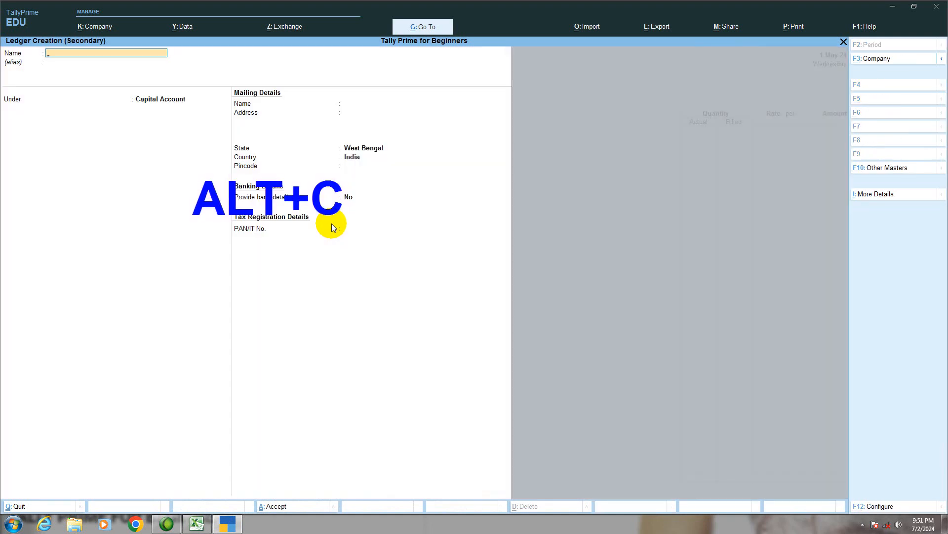
text(COCA COLA CO)
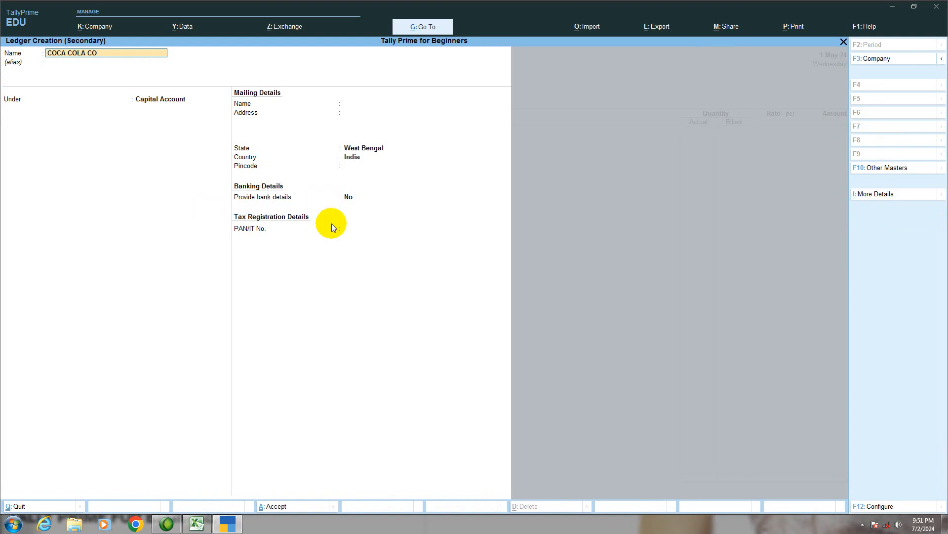
key(Return)
key(Return)
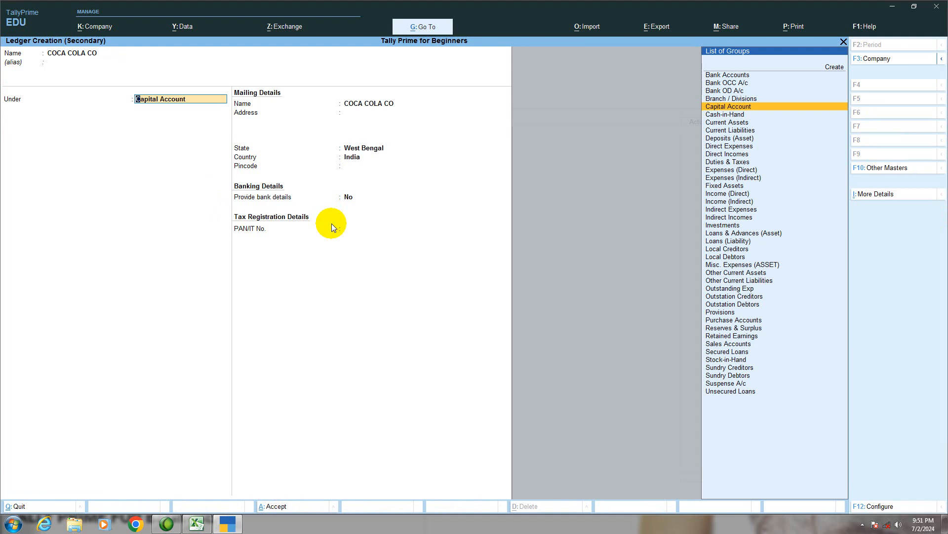
text(S)
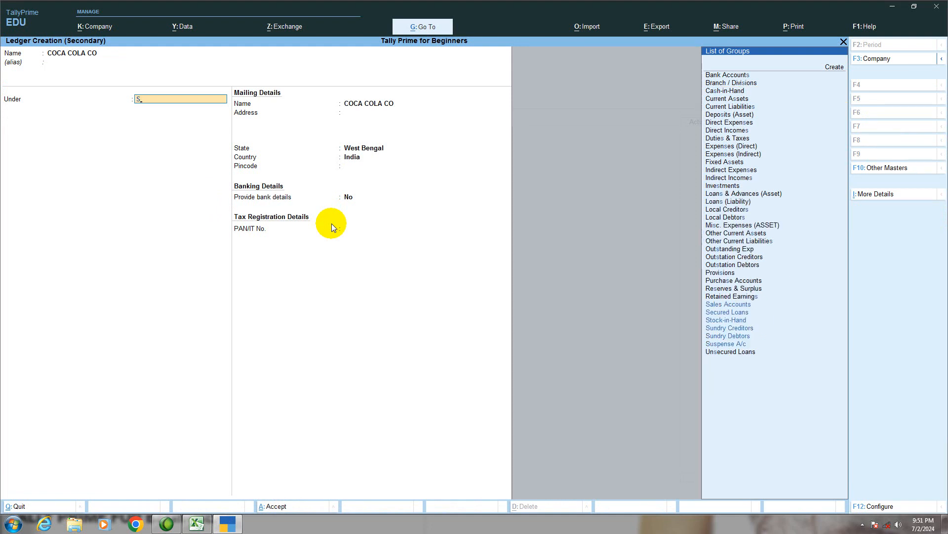
key(Down)
key(Down)
key(Down)
key(Down)
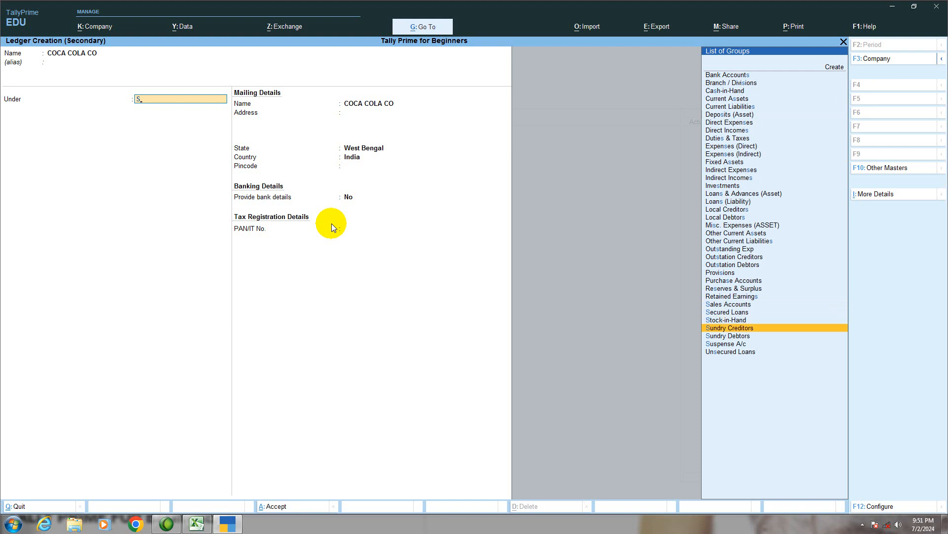
key(Return)
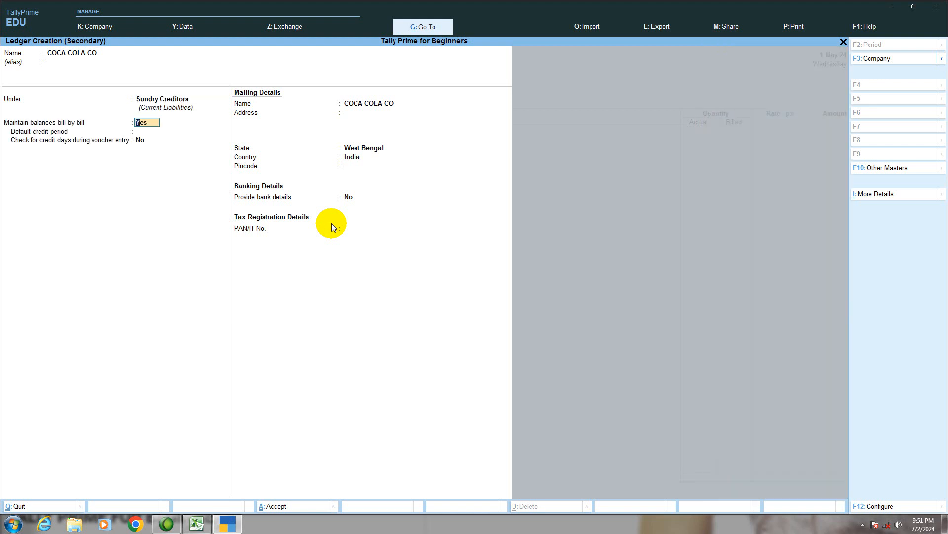
- Keep bill-by-bill balances and the remaining default details for the COCA COLA CO ledger and save it
key(Return)
key(Return)
key(Return)
key(Return)
key(Return)
key(Return)
key(Return)
key(Return)
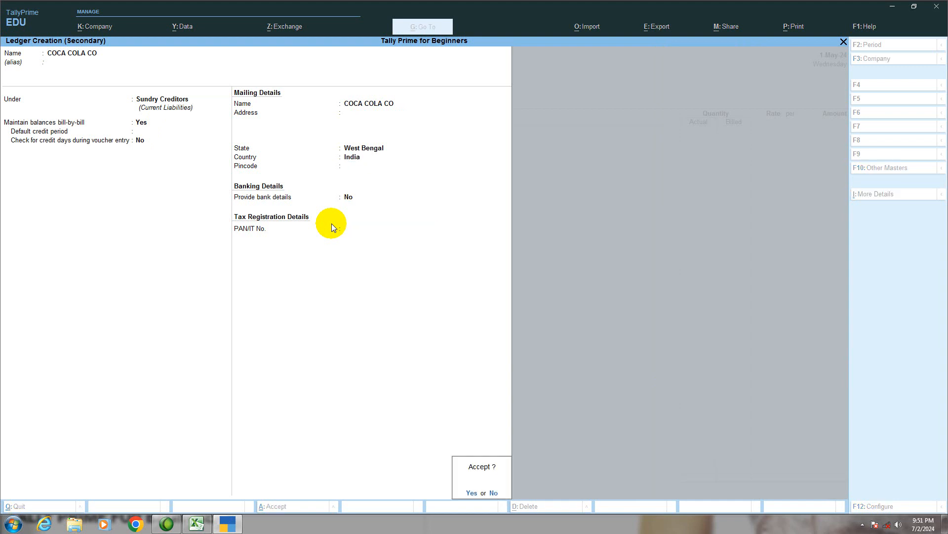
key(Return)
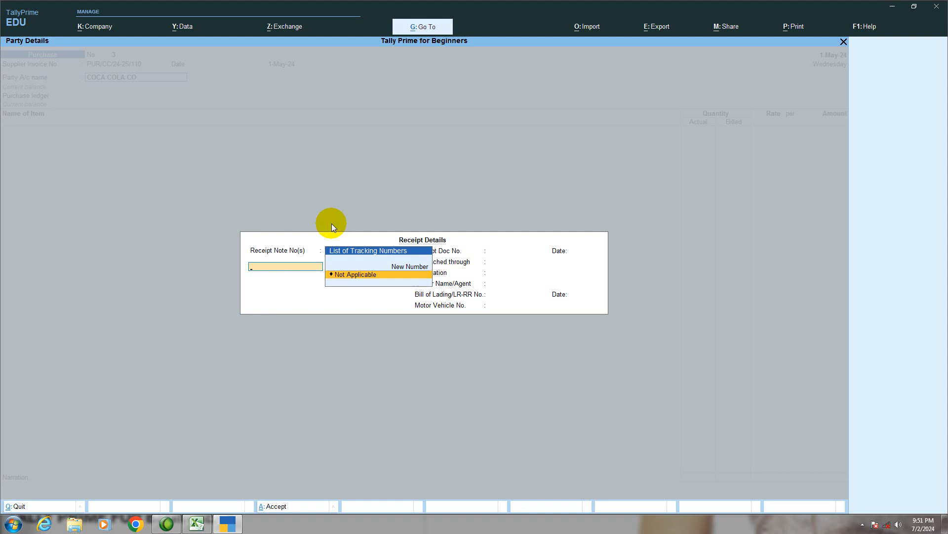
- Accept the receipt and party details with the receipt note Not Applicable, and choose Purchase A/c as the purchase ledger
key(Return)
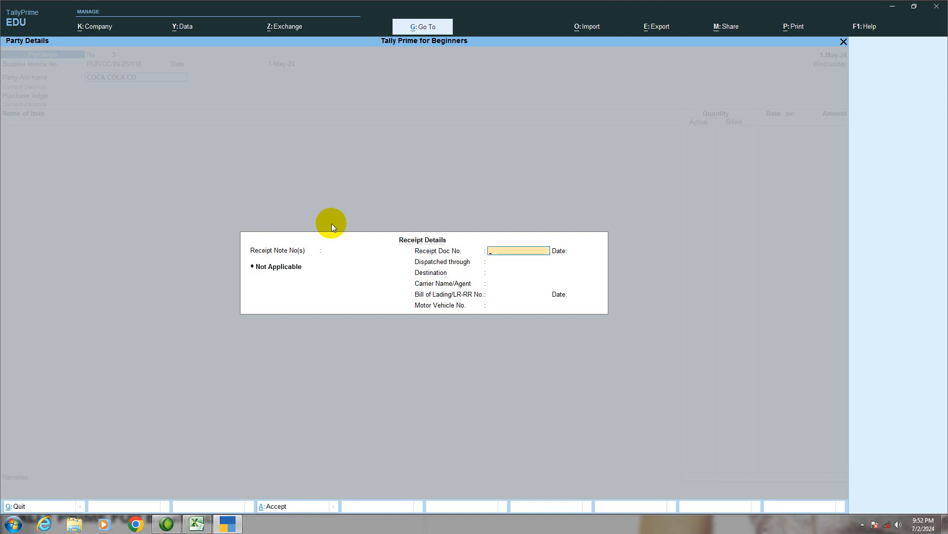
key(Return)
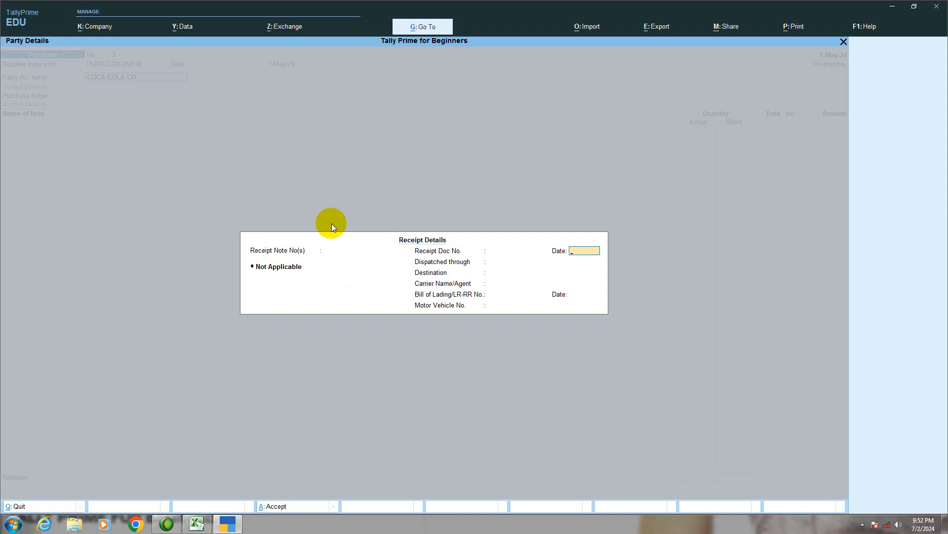
key(Return)
key(Return)
key(Return)
key(Return)
key(Return)
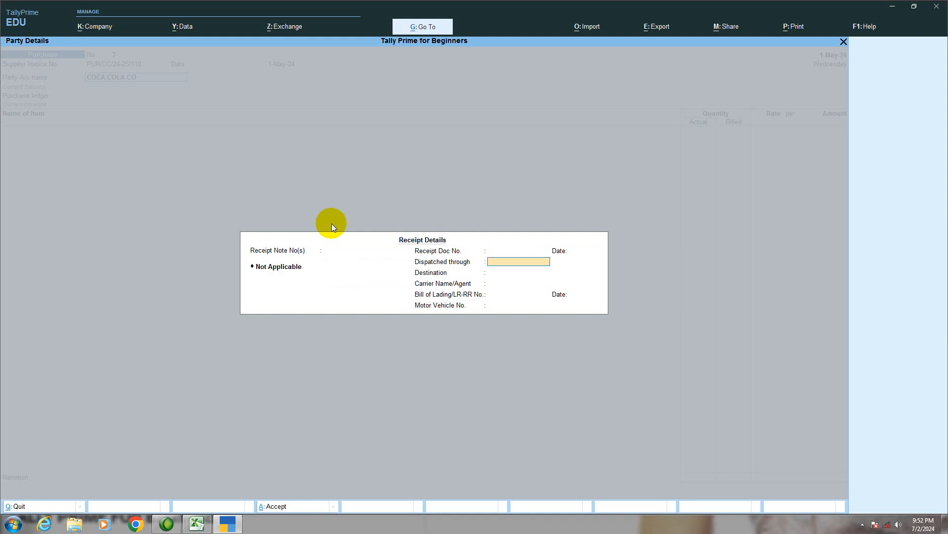
key(Return)
key(Return)
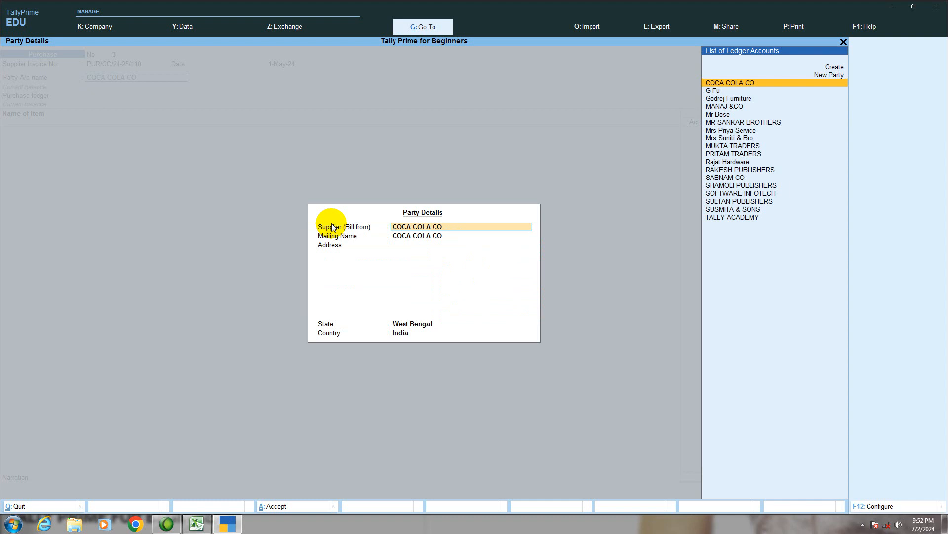
key(Return)
key(Return)
key(Return)
key(Return)
key(Return)
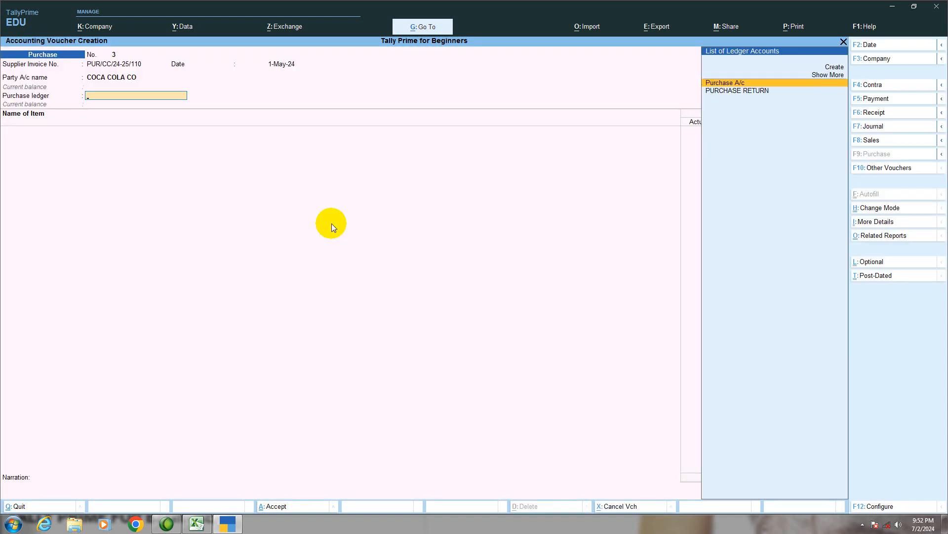
key(Return)
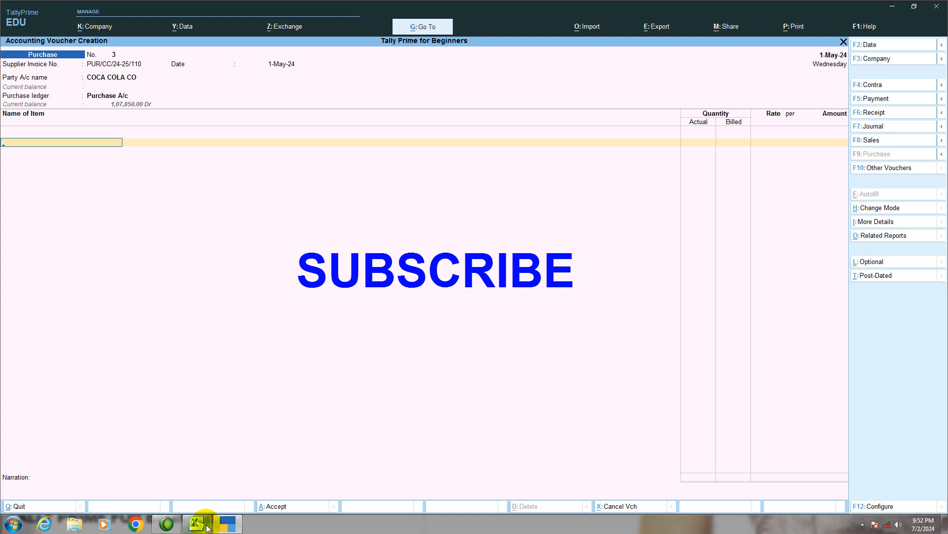
- Check the item in the Excel exercise and add COCA COLA 2 LTR in TallyPrime, without tracking or order number, allocated to Howrah Godown
click(203, 525)
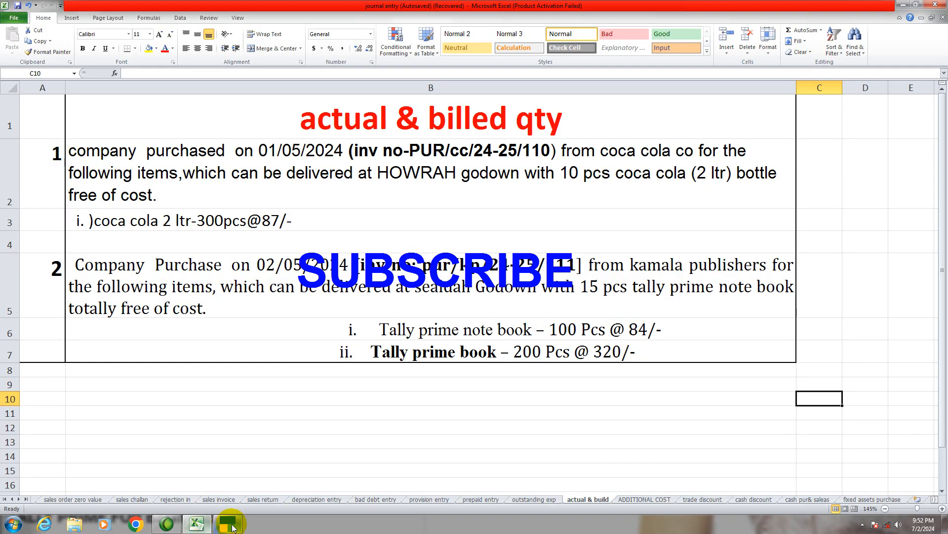
click(227, 524)
text(C)
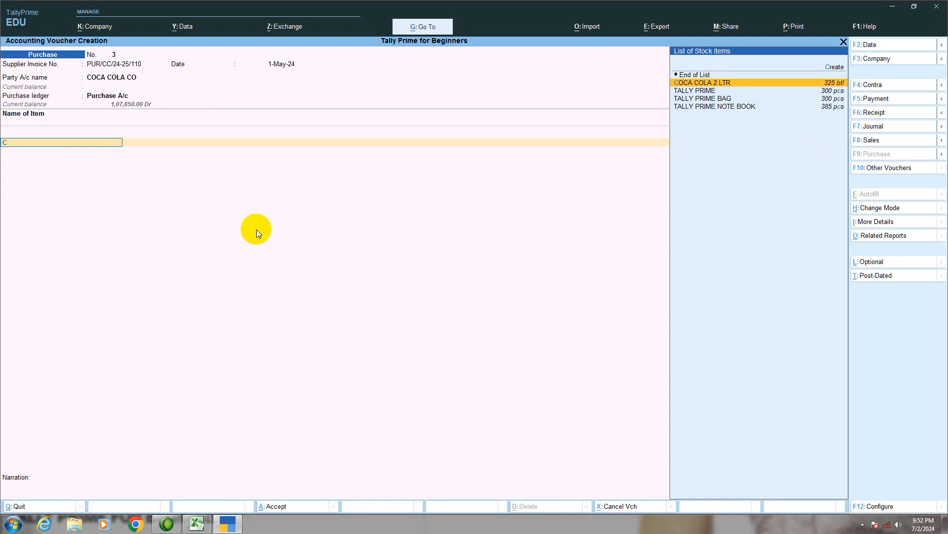
key(Return)
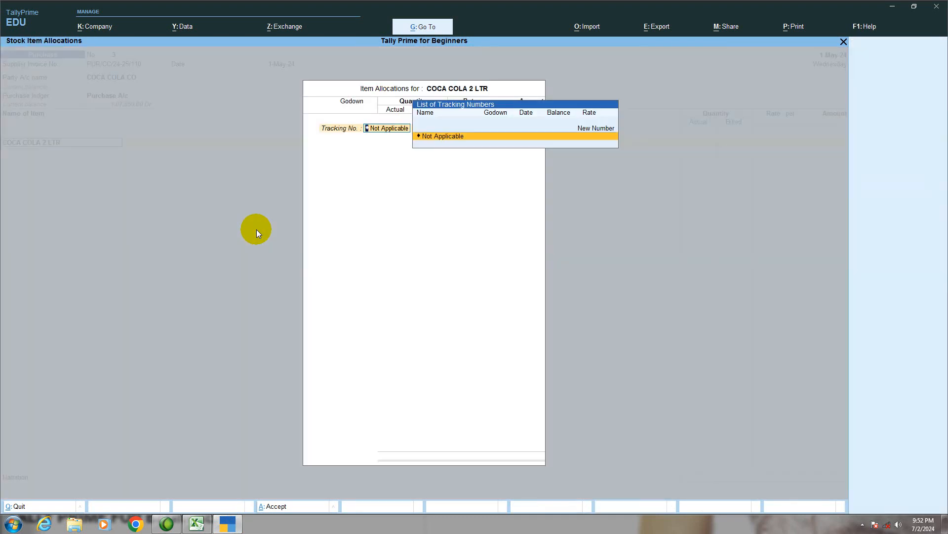
key(Return)
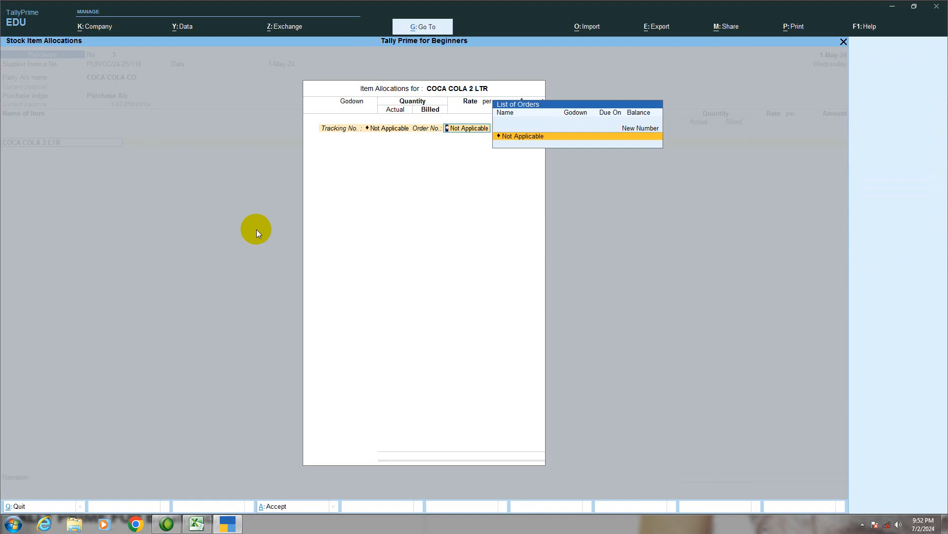
key(Return)
text(H)
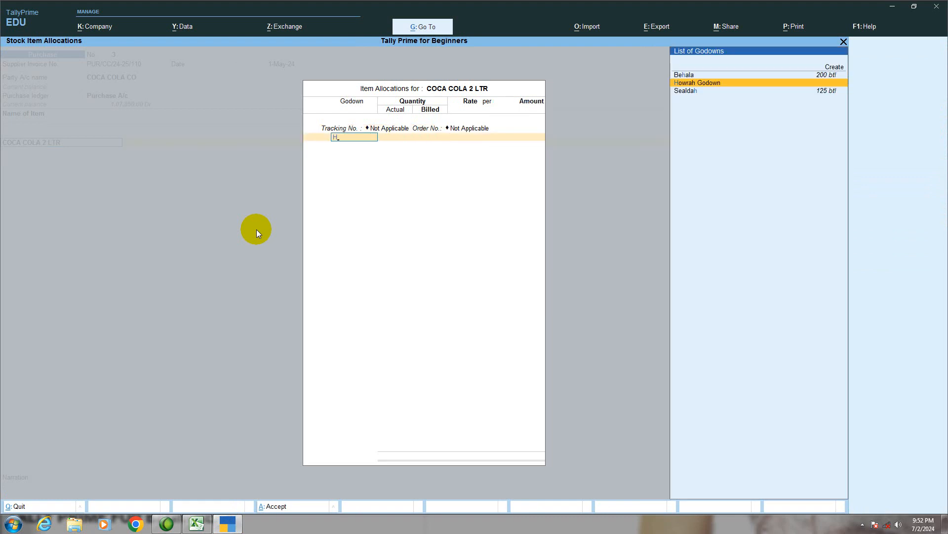
key(Return)
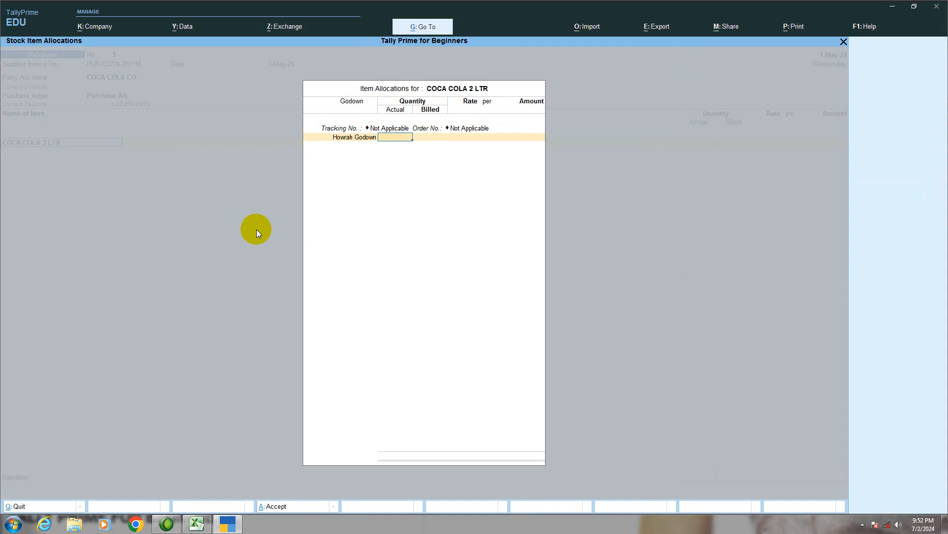
- Check the quantities in the Excel exercise and enter 310 actual and 300 billed bottles for Howrah Godown in TallyPrime
click(197, 522)
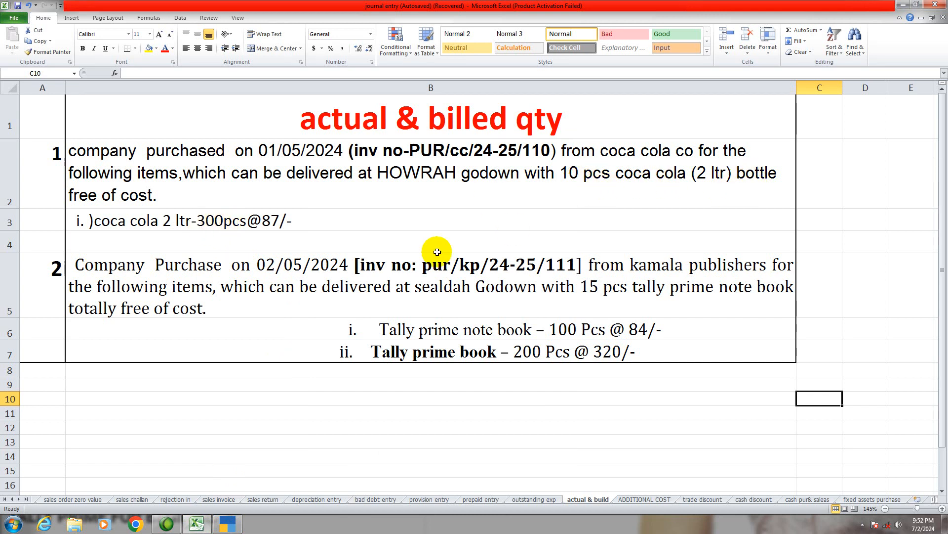
click(231, 524)
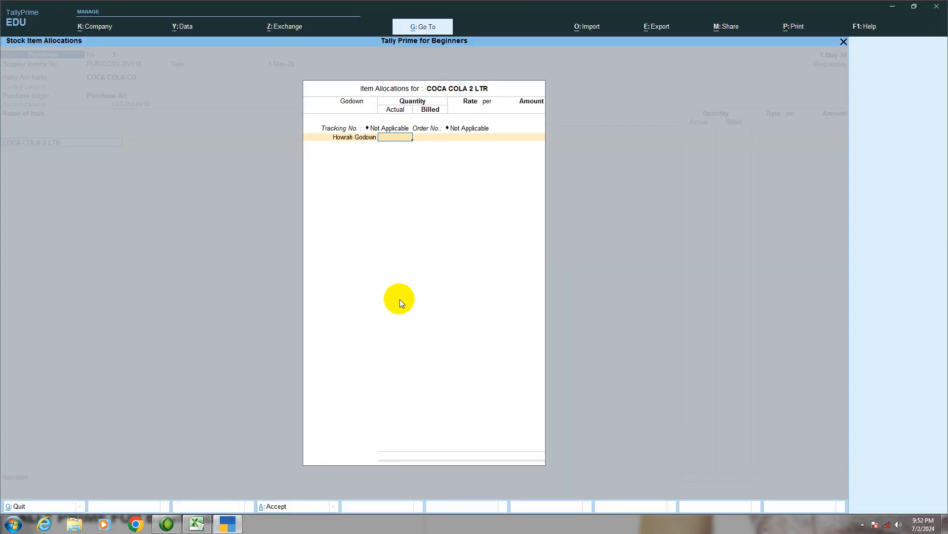
text(10)
key(Return)
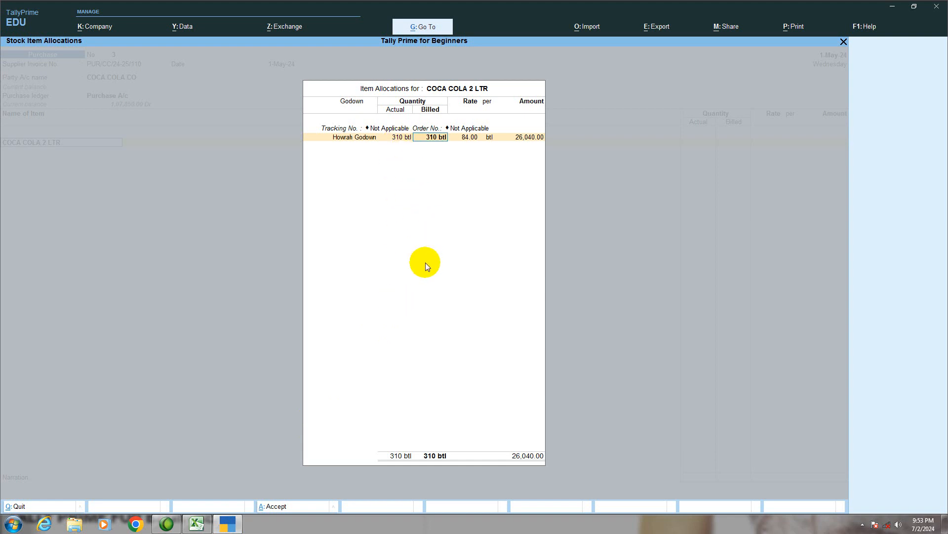
text(300)
key(Return)
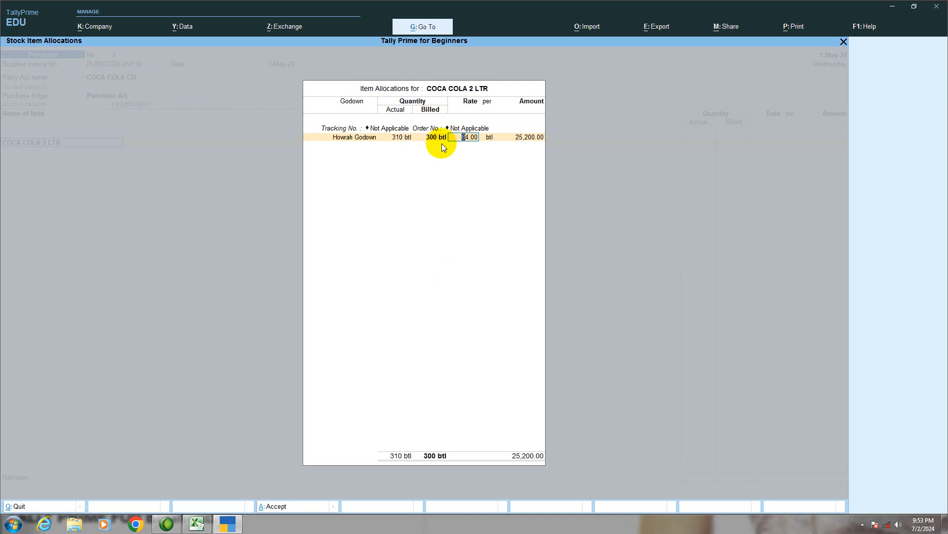
- Accept the rate of 84.00 per bottle, close the item allocation and end the voucher's item list
key(Return)
key(Return)
key(Return)
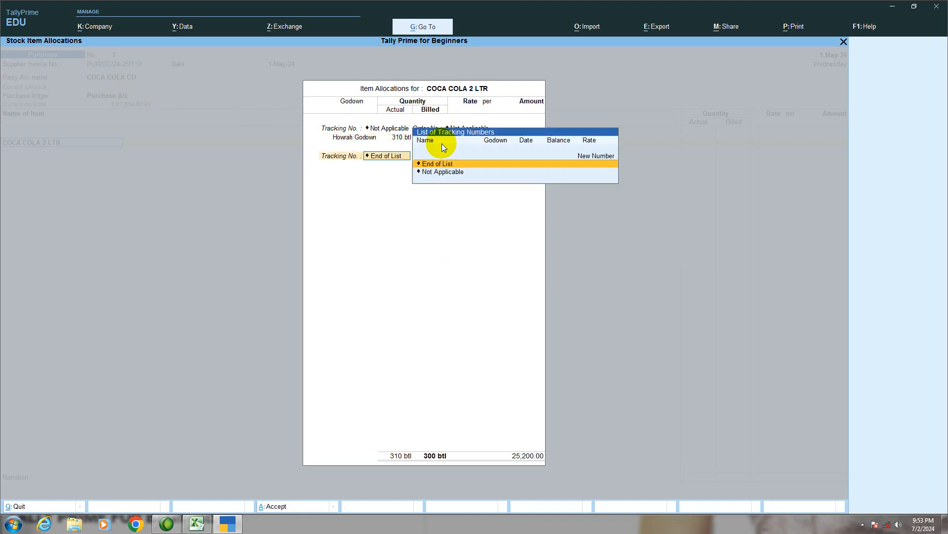
key(Return)
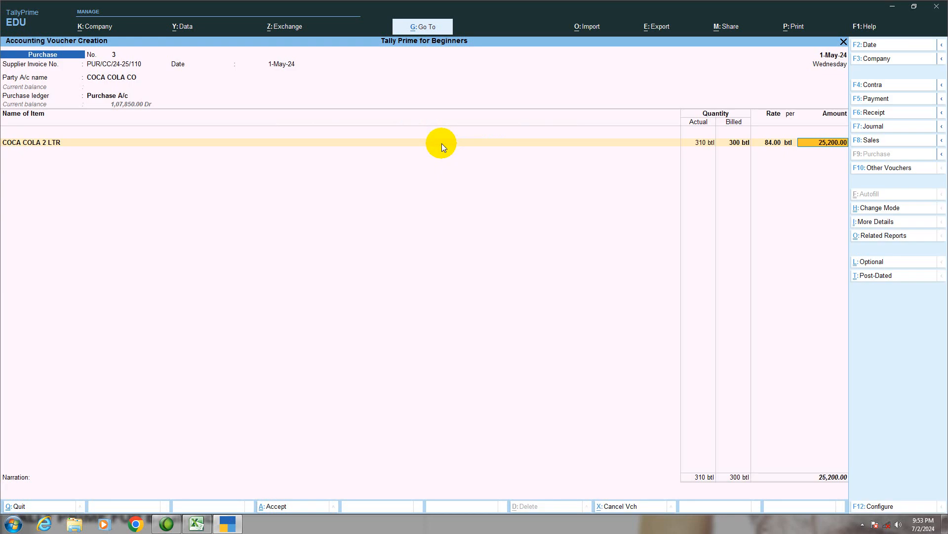
key(Return)
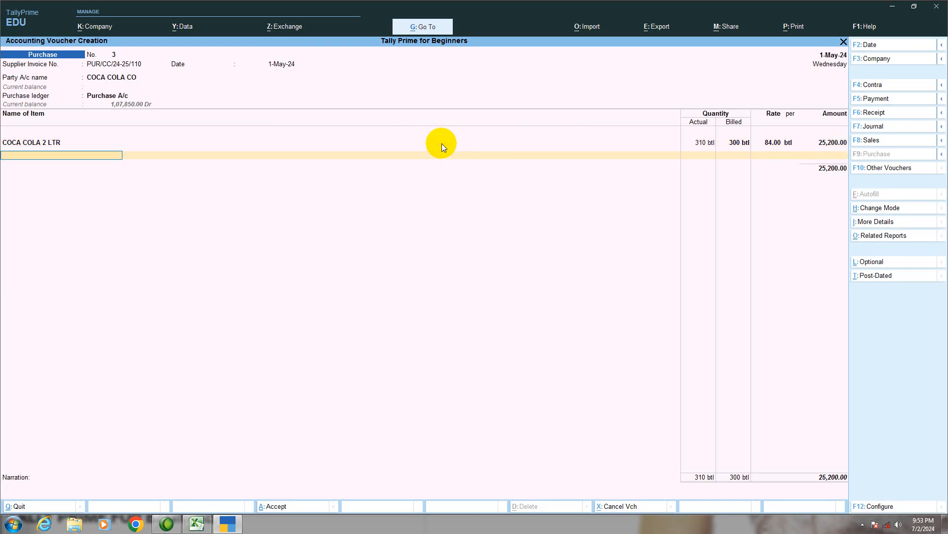
key(Return)
- Record the bill-wise details as New Ref PUR/CC/24-25/110 with 30 credit days for the full amount
key(Return)
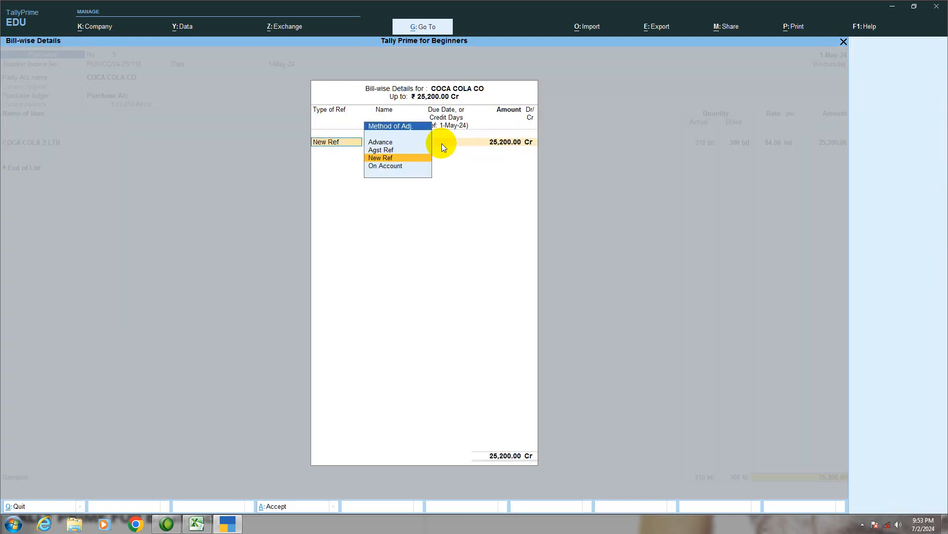
key(Return)
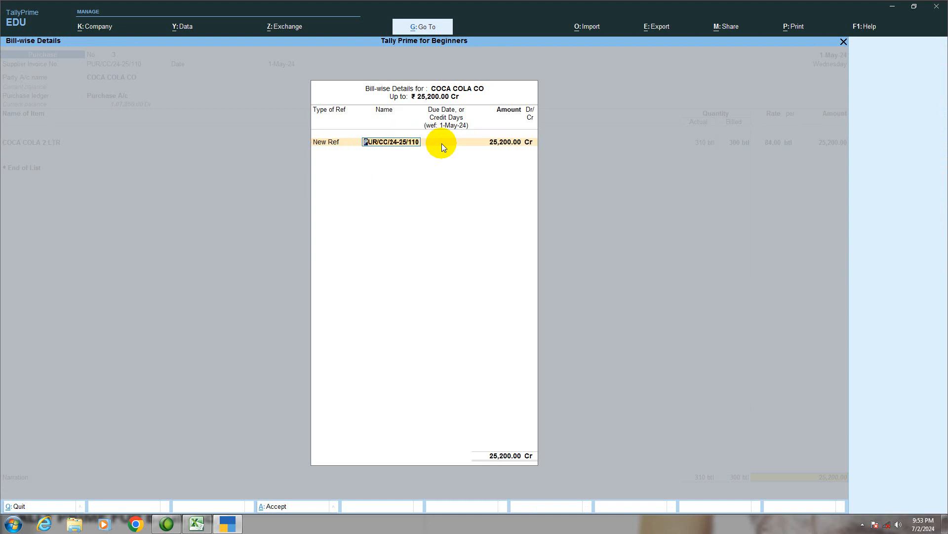
key(Return)
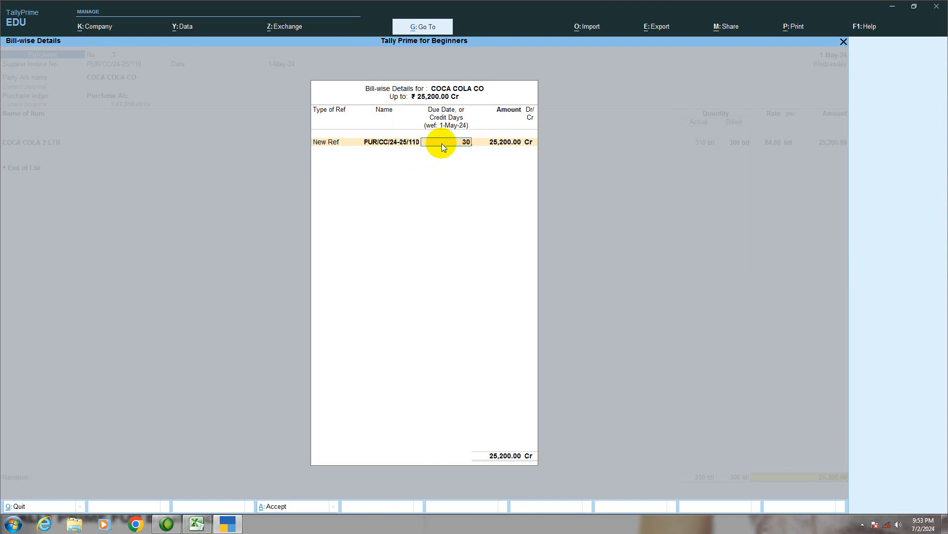
key(Return)
key(Return)
key(Return)
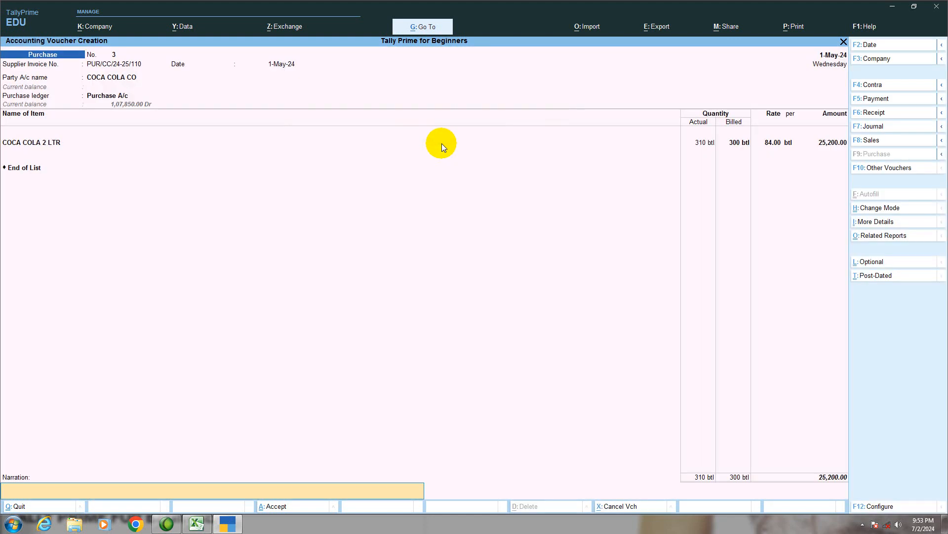
- Enter the narration "BEING PURCHASED FROM COCA COLA WITH SOME FREE ITEMS." and save the purchase voucher
text(BEING PURCHASED FROM COCA COLA WIT)
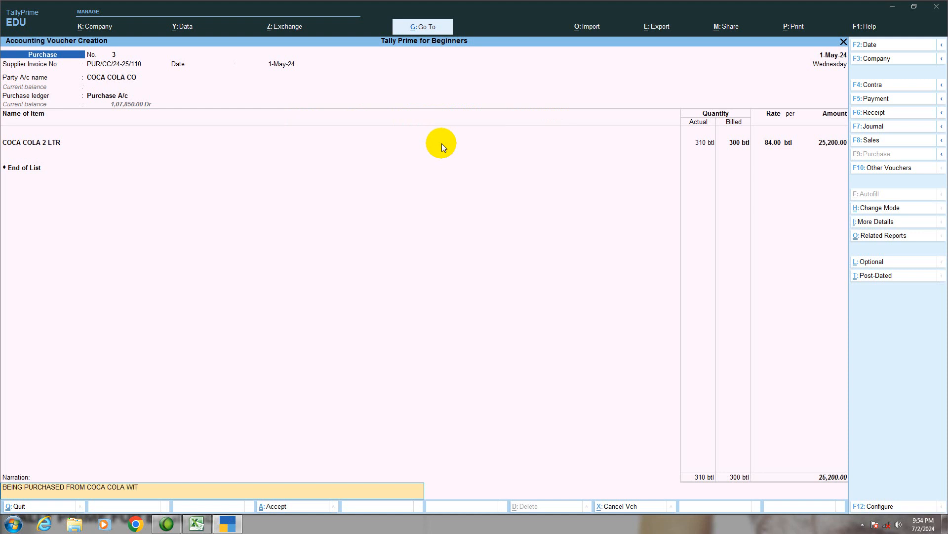
text(H SOME FREE ITEMS.)
key(Return)
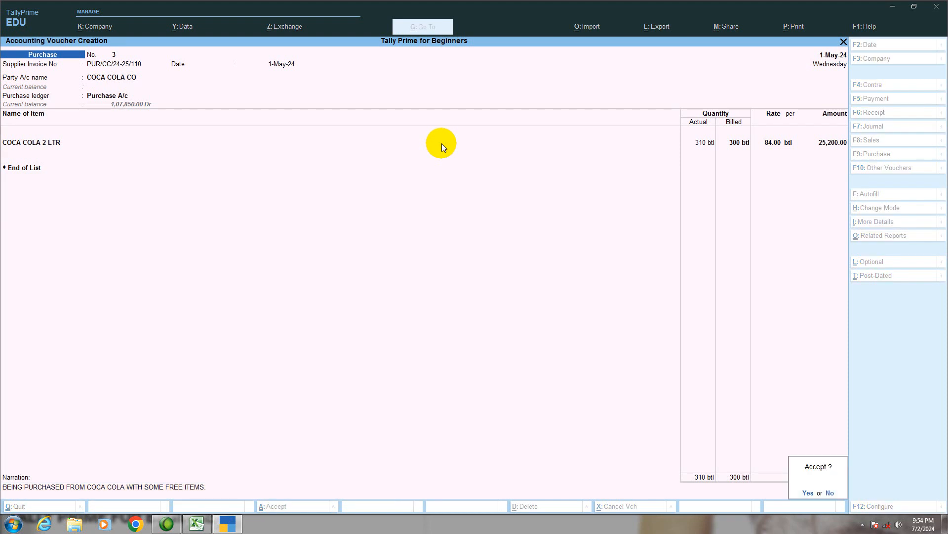
key(Return)
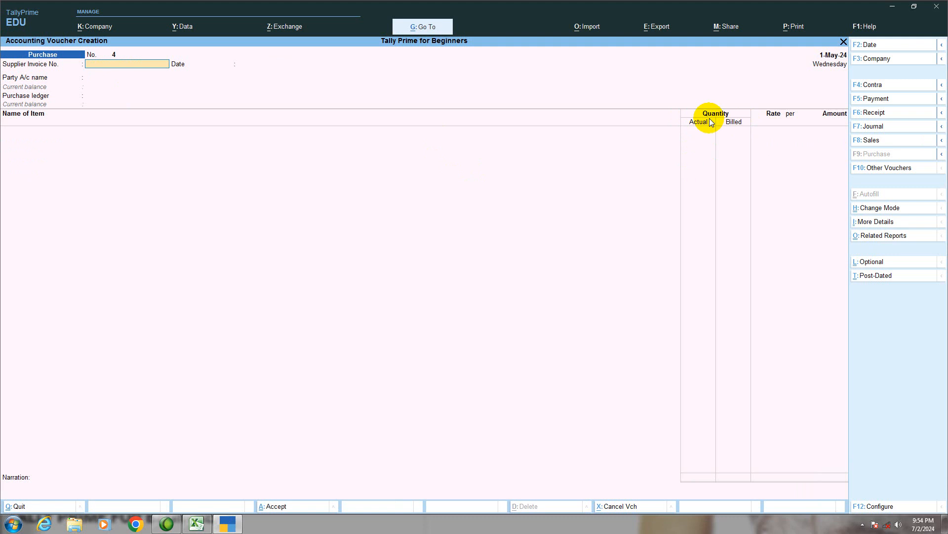
- Review the second purchase in the Excel exercise and set the TallyPrime voucher date to 2-May-24
click(197, 523)
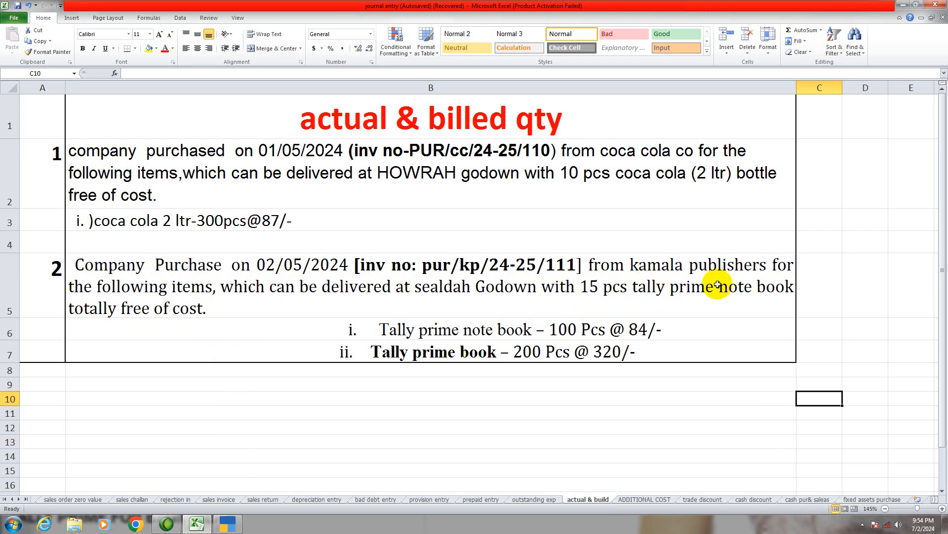
click(224, 527)
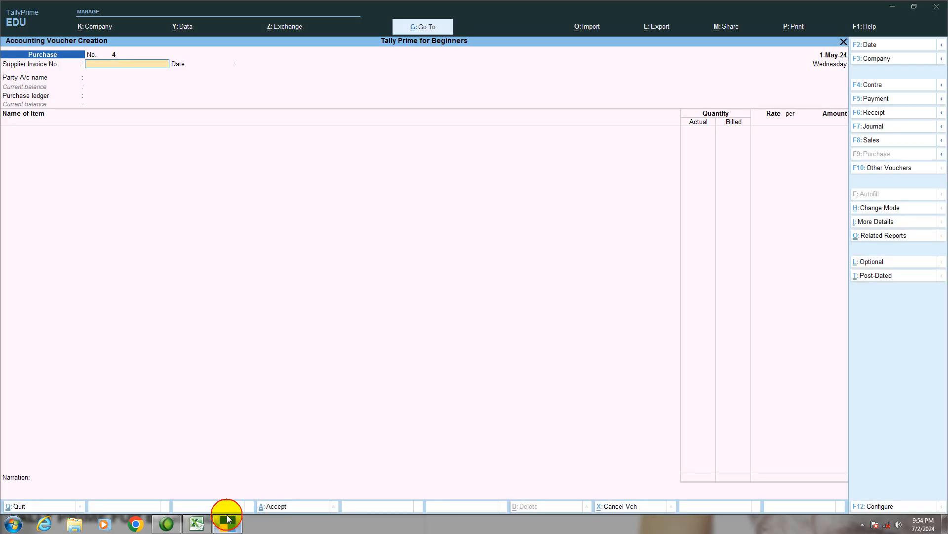
key(F2)
text(2)
key(Return)
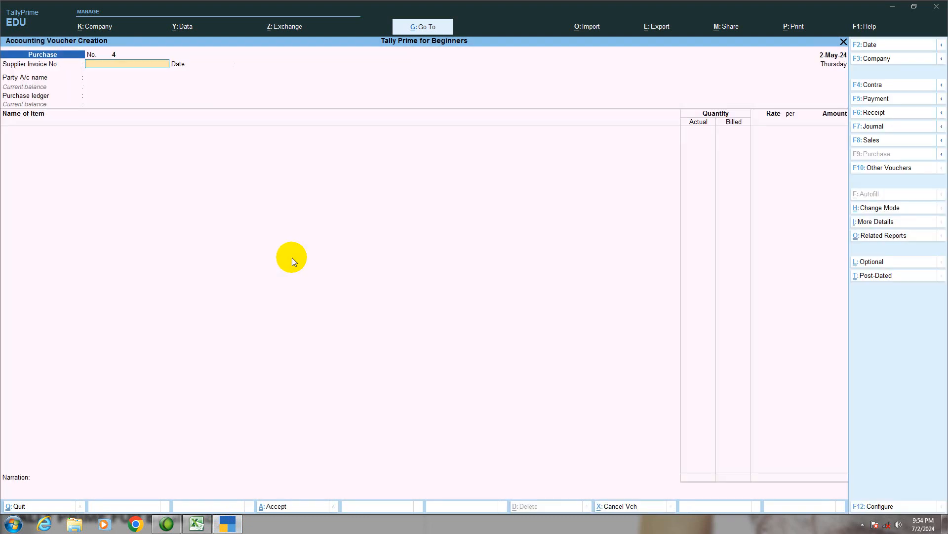
- Check the invoice number in Excel and enter supplier invoice PUR/KP/24-25/111 dated 2-May-24 in TallyPrime
click(197, 524)
click(198, 524)
text(PUR)
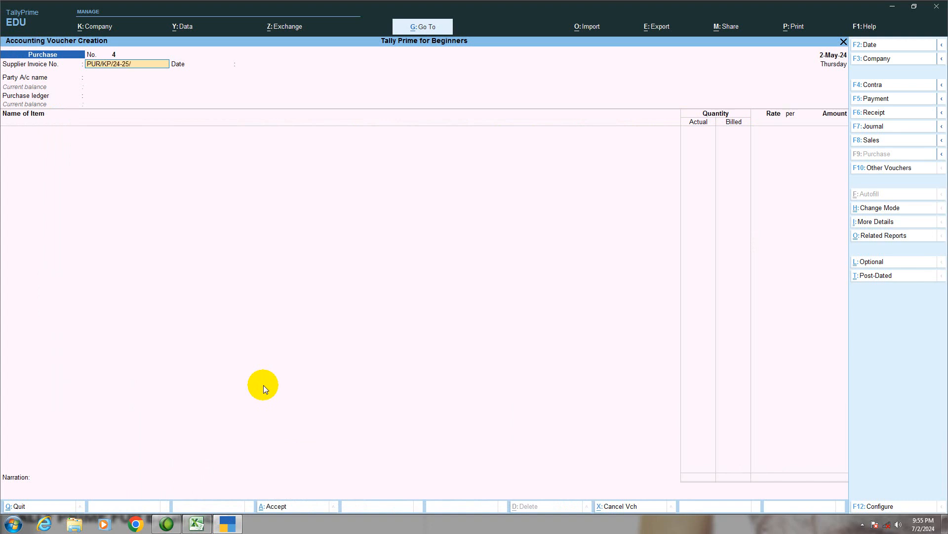
text(/KP/24-25/111)
key(Return)
key(Return)
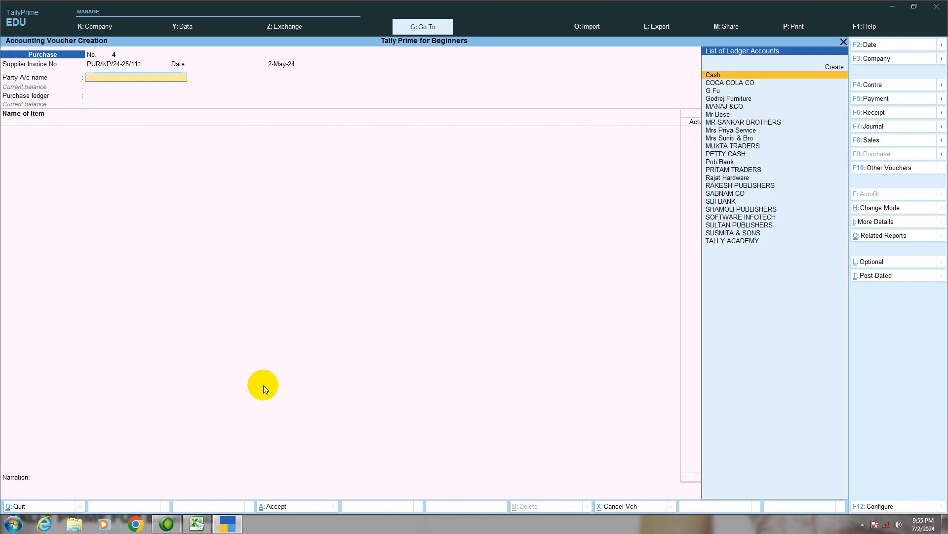
- Check the supplier in Excel and start a new party ledger named KAMALA PUBLISHERS from the TallyPrime voucher
click(198, 524)
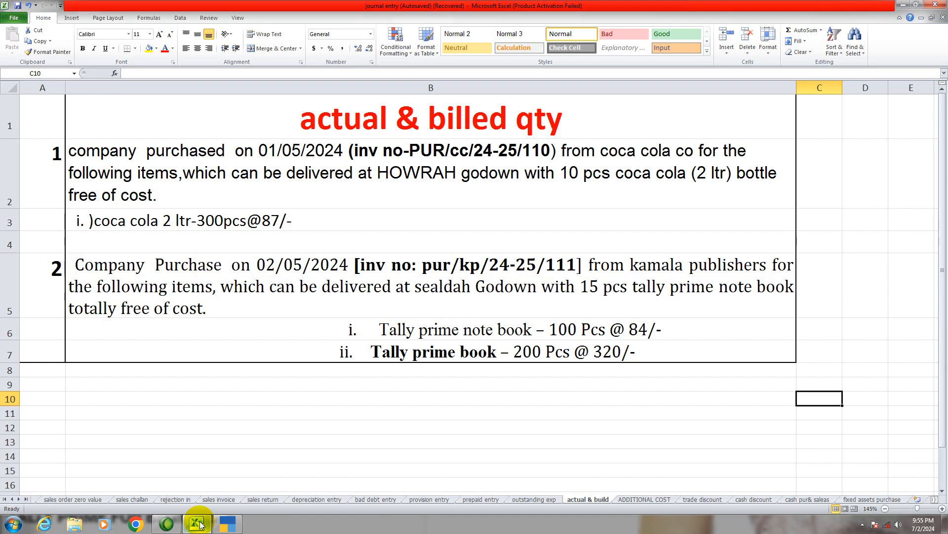
click(199, 524)
text(K)
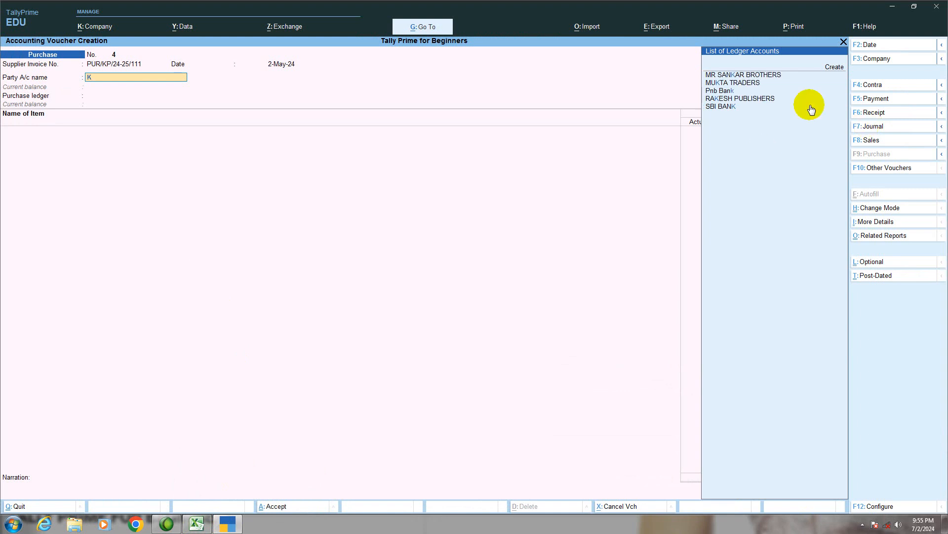
key(alt+c)
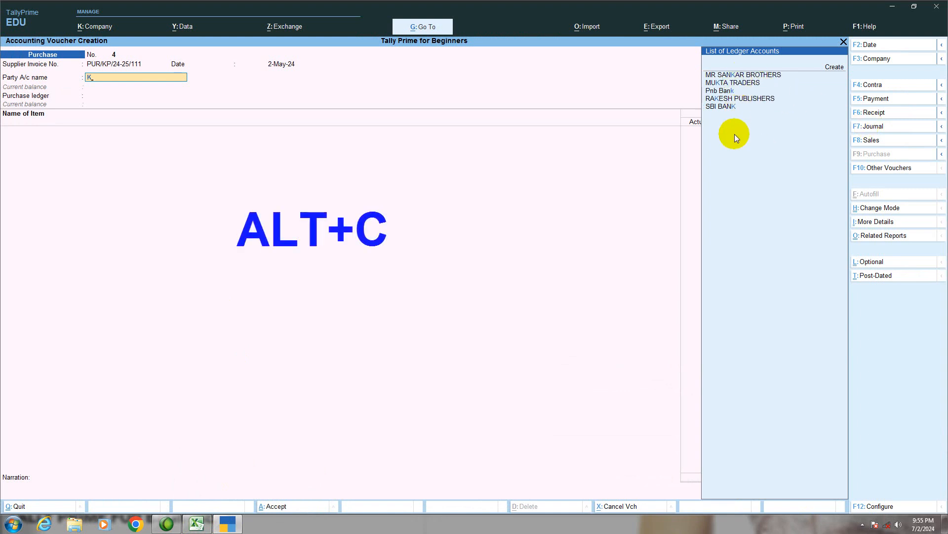
key(alt+c)
text(KAMALA)
text(B)
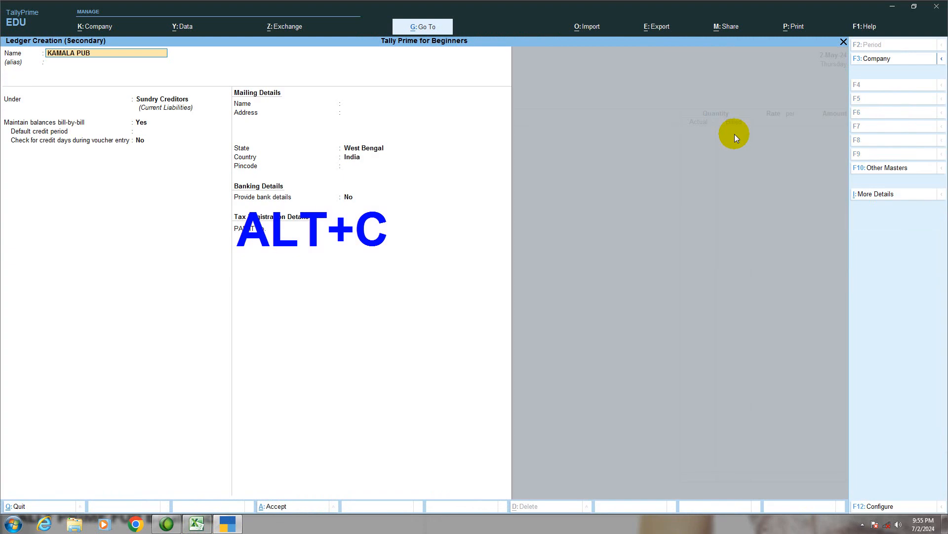
text(LISHERS)
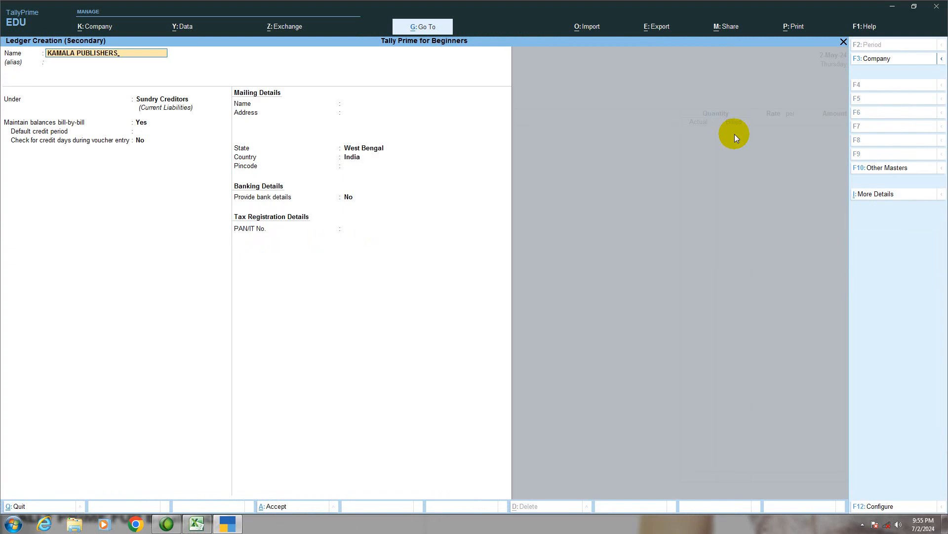
- Save the supplier ledger under Sundry Creditors with bill-by-bill balances and the remaining default details
key(Return)
key(Return)
key(Return)
key(Return)
key(Return)
key(Return)
key(Return)
key(Return)
key(Return)
key(Return)
key(Return)
key(Return)
- Accept the receipt details as Not Applicable with the default party details, and use Purchase A/c as the purchase ledger
key(Return)
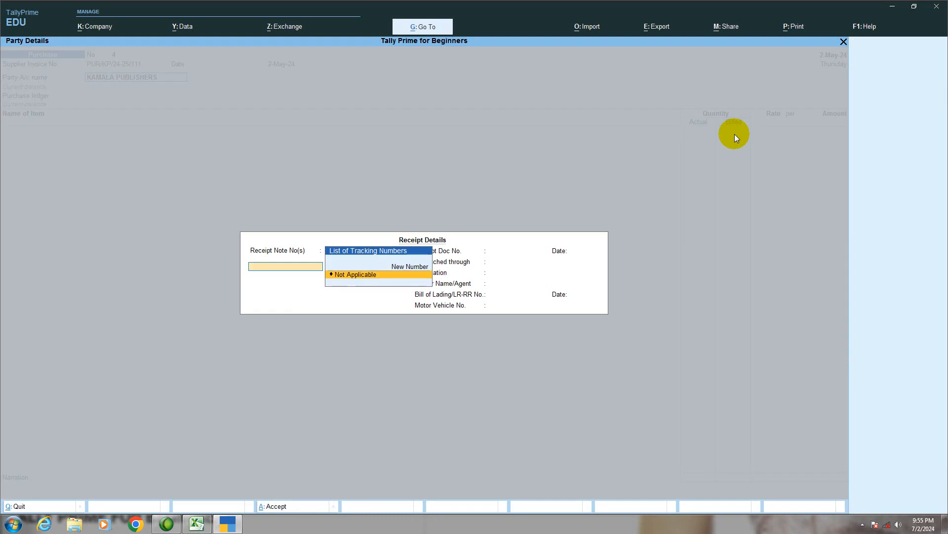
key(Return)
key(Return)
key(Return)
key(Return)
key(Return)
key(Return)
key(Return)
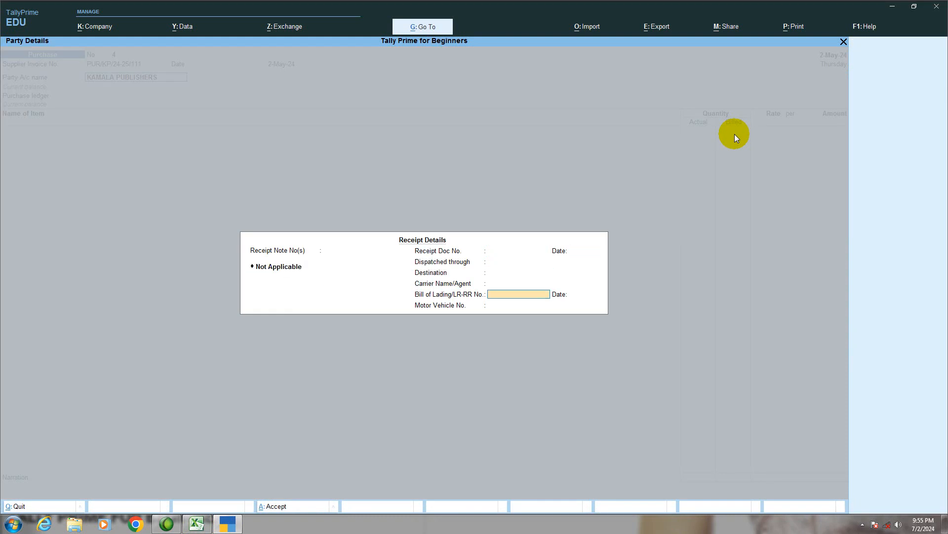
key(Return)
key(Return)
key(Return)
key(Return)
key(Return)
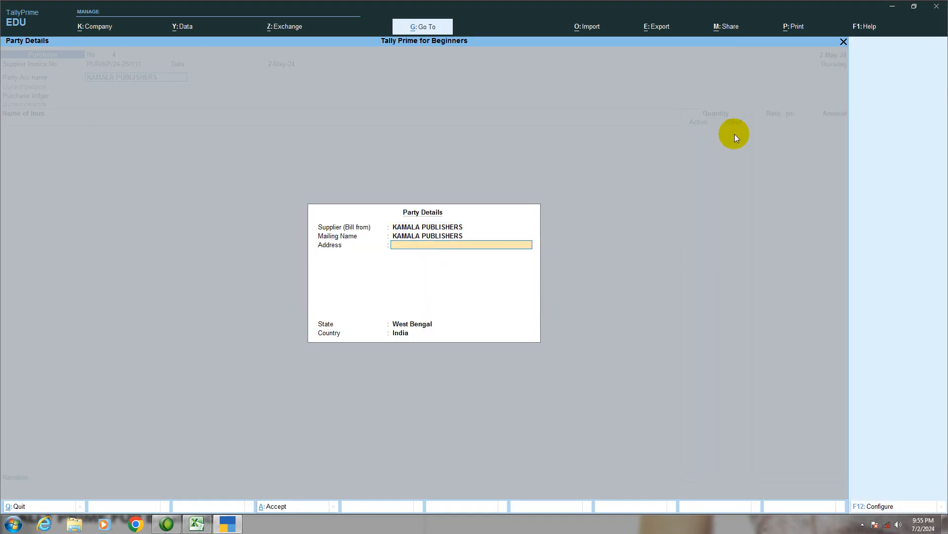
key(Return)
key(Return)
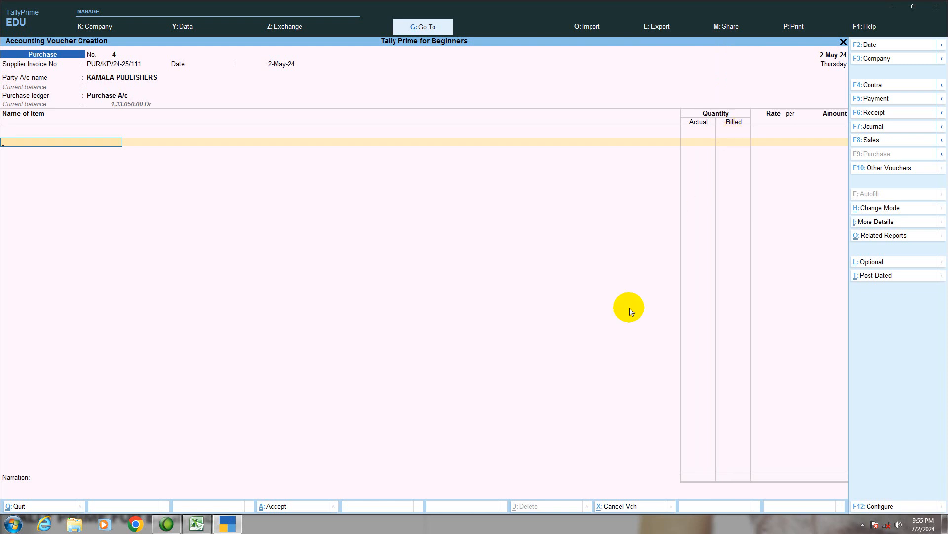
- Check the items in Excel and add TALLY PRIME NOTE BOOK in TallyPrime with tracking and order numbers Not Applicable
click(198, 524)
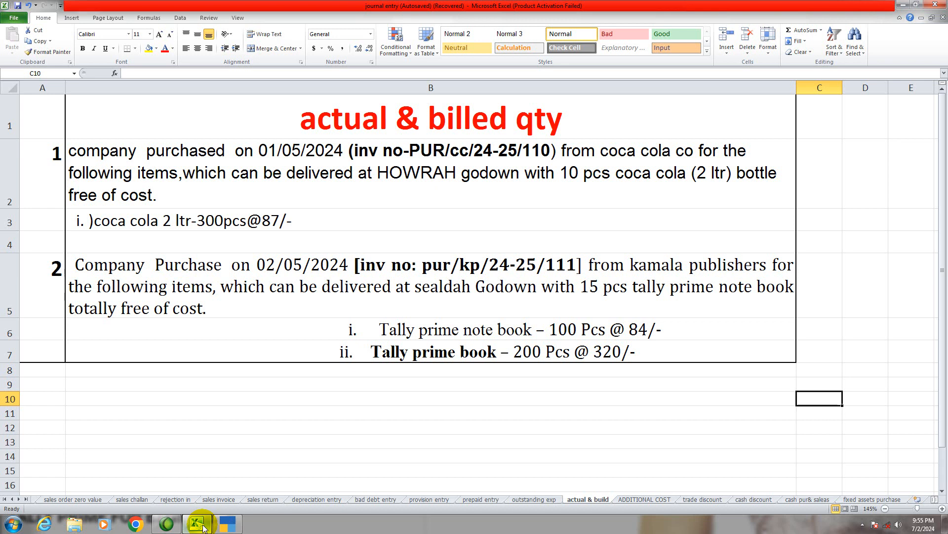
click(203, 526)
text(T)
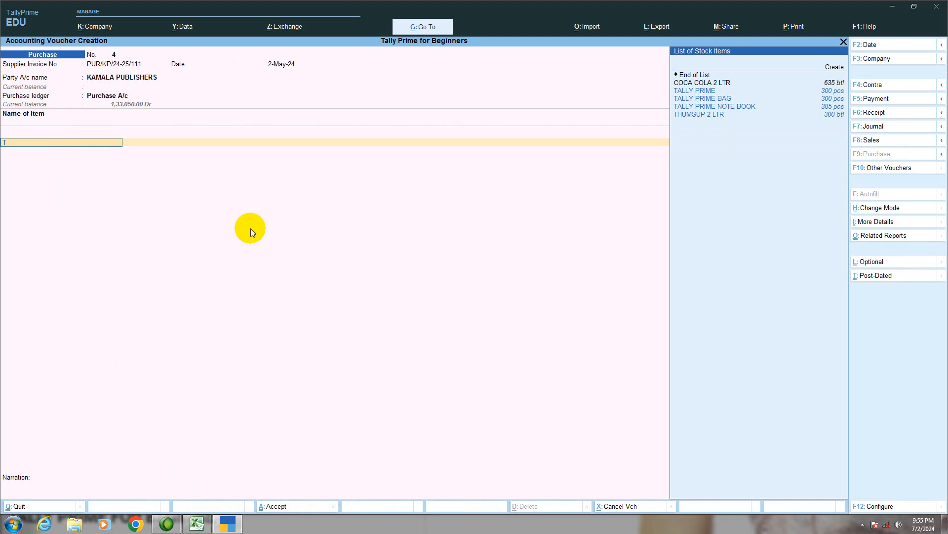
key(Down)
key(Down)
key(Down)
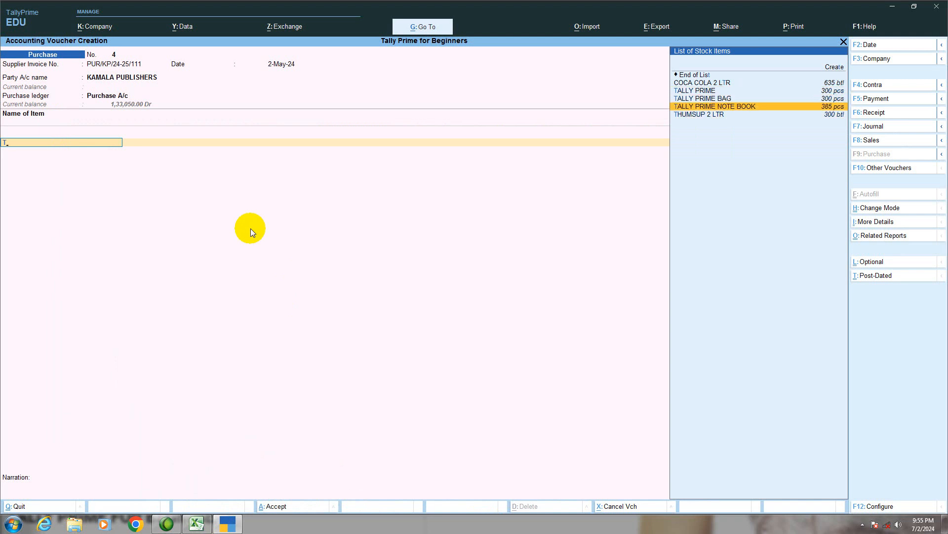
key(Return)
key(Return)
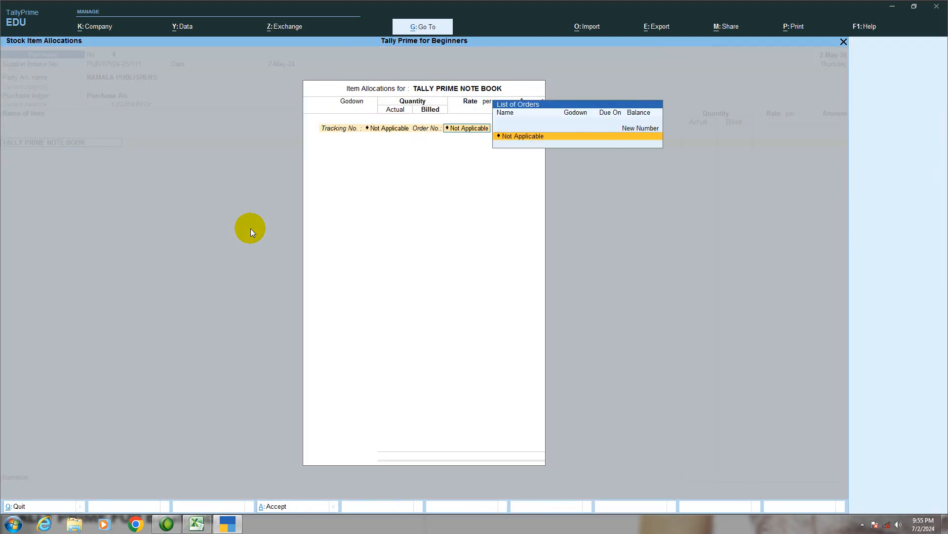
- Allocate the note books to the Sealdah godown with 115 pcs actual and 100 pcs billed, checking the quantities in Excel
key(Return)
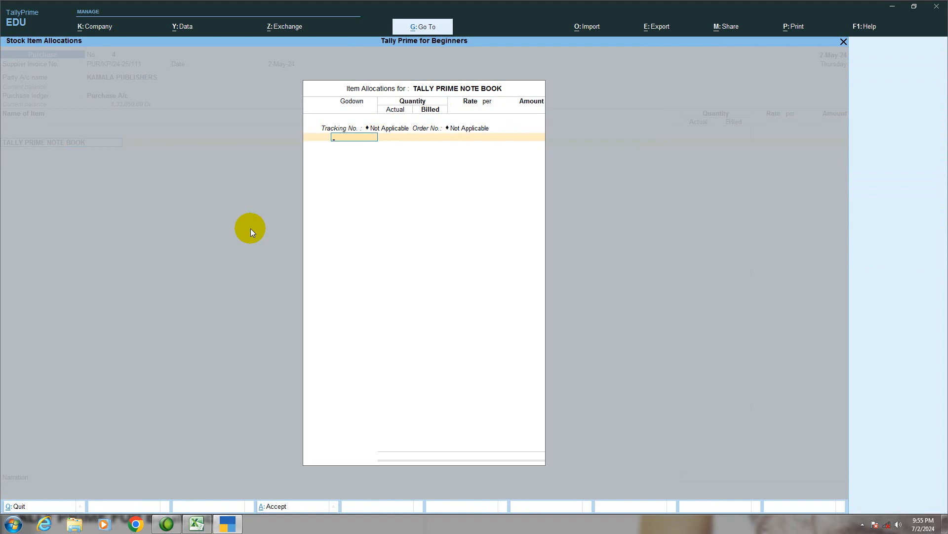
text(s)
key(Return)
click(196, 522)
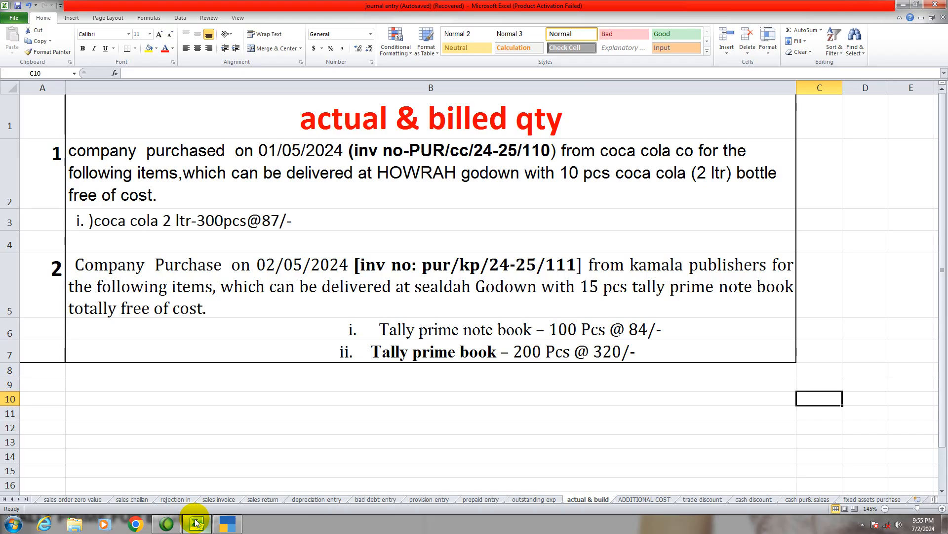
click(196, 523)
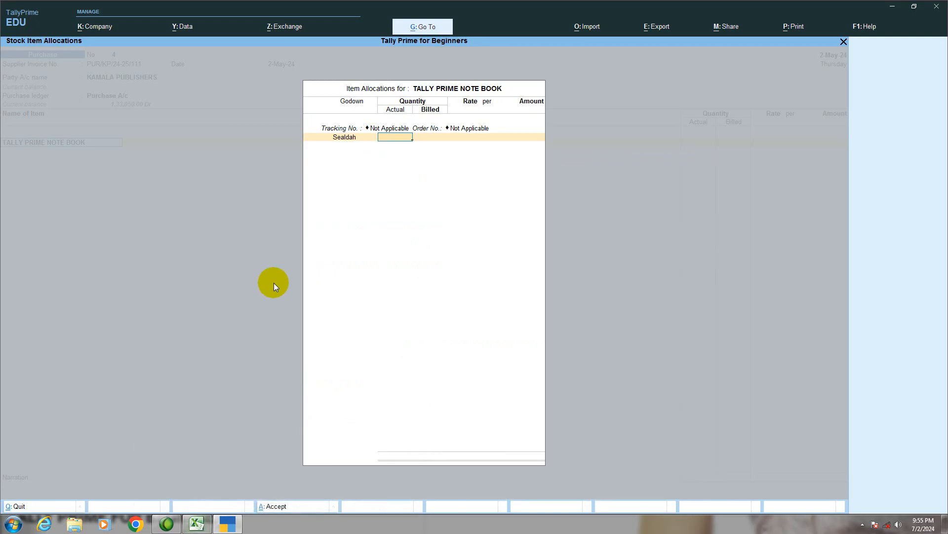
key(Return)
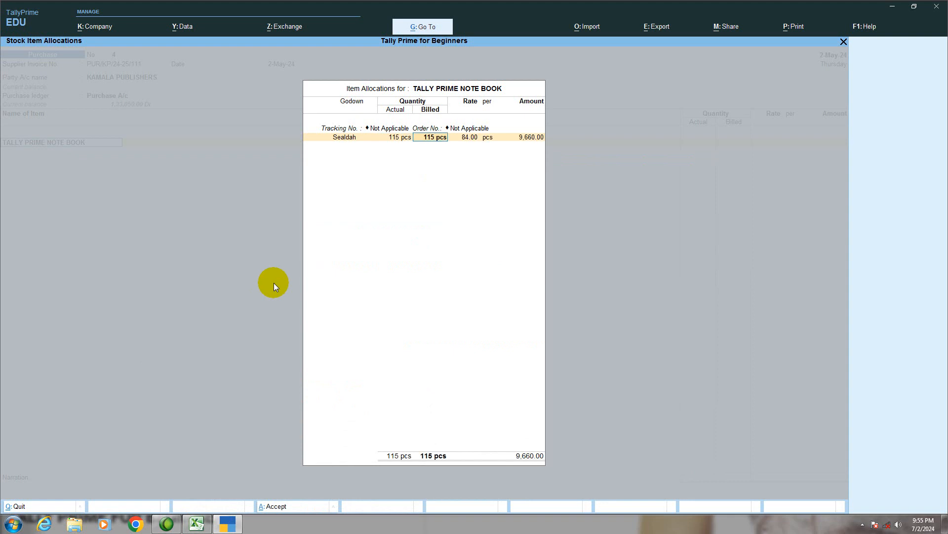
text(100)
key(Return)
- Check the note book rate in Excel, accept 84.00 per pcs in TallyPrime and close the item allocation
click(197, 524)
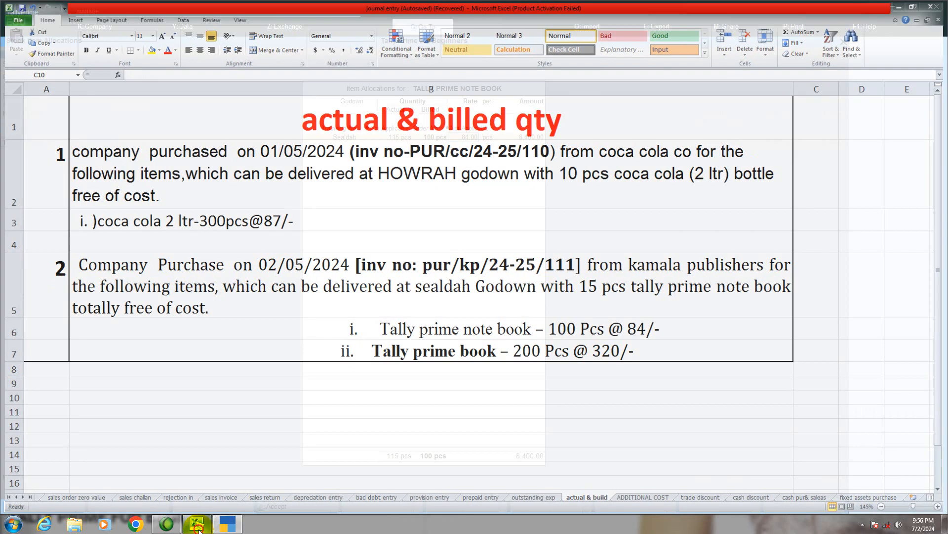
click(199, 529)
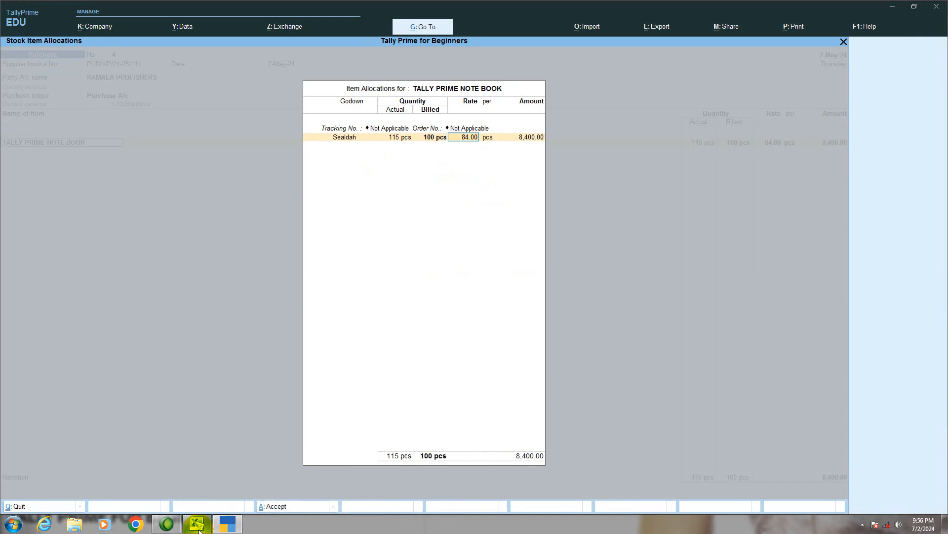
key(Return)
key(Return)
key(Return)
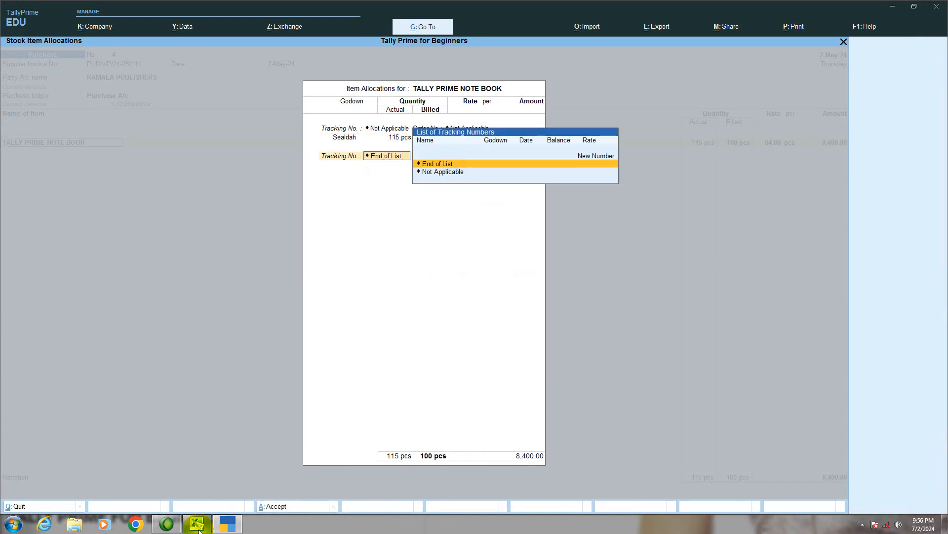
key(Return)
key(Return)
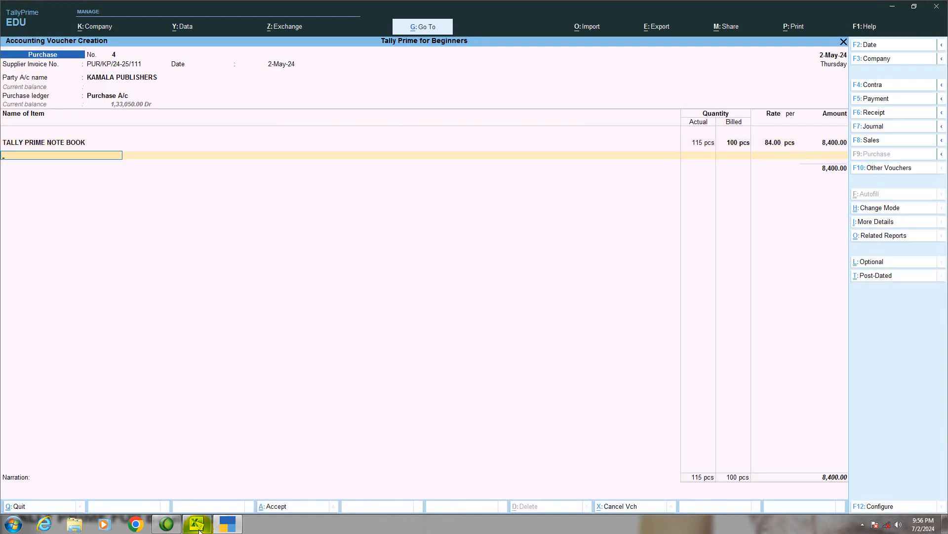
- Add the item TALLY PRIME with tracking and order numbers Not Applicable and allocate it to the Sealdah godown
text(TALLY PRIME)
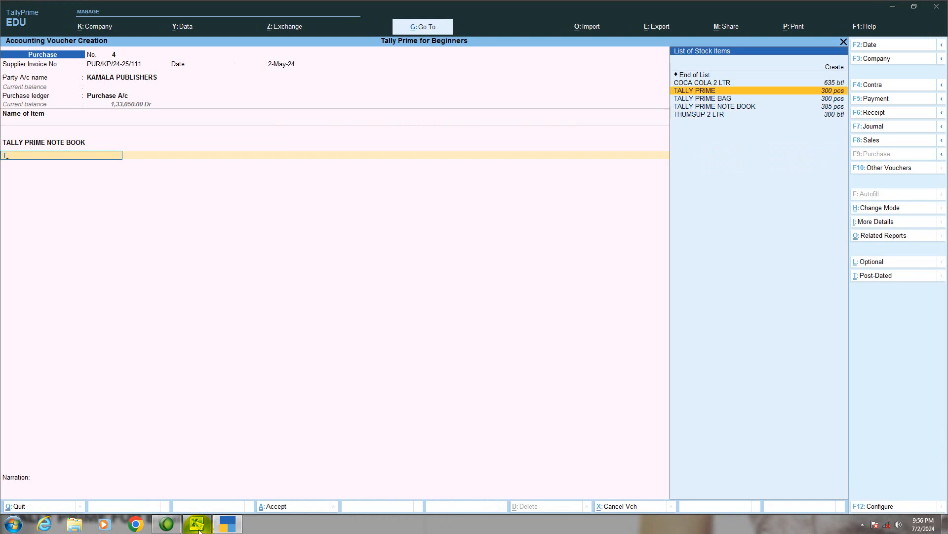
key(Return)
key(Return)
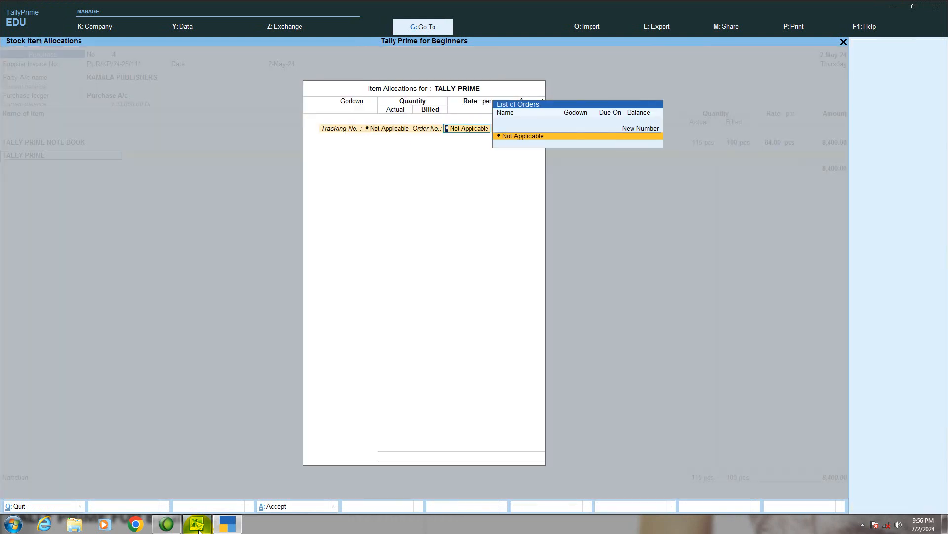
key(Return)
text(S)
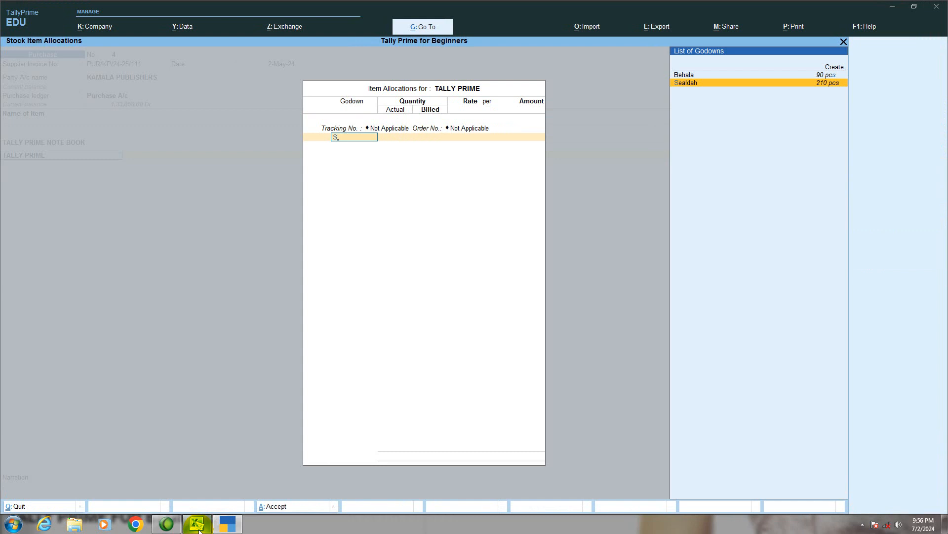
key(Return)
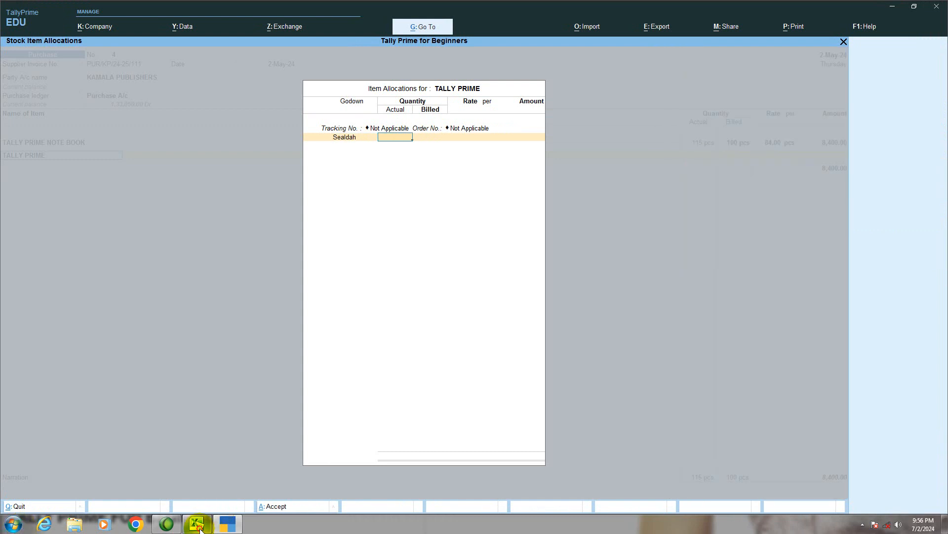
- Check the book quantity in Excel and enter 200 pcs as both actual and billed quantity in TallyPrime
click(200, 526)
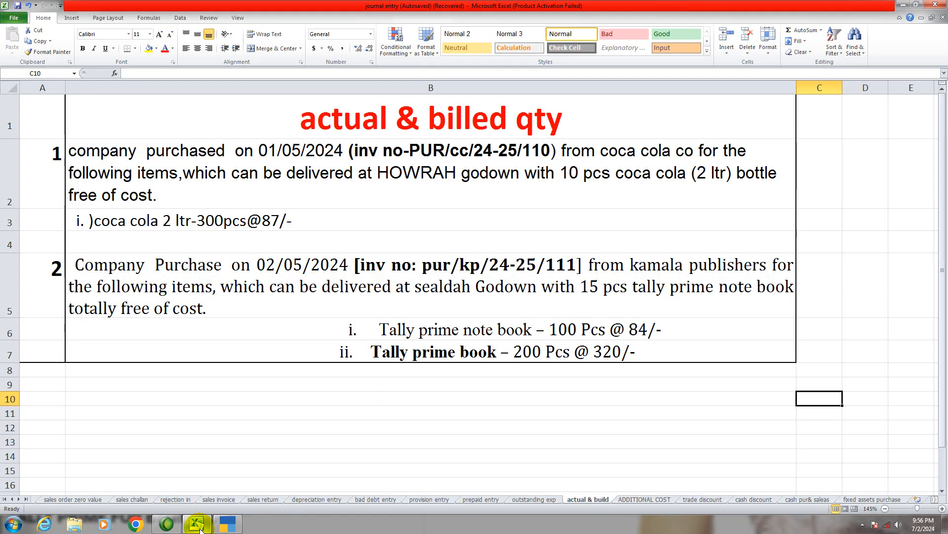
click(198, 525)
text(200)
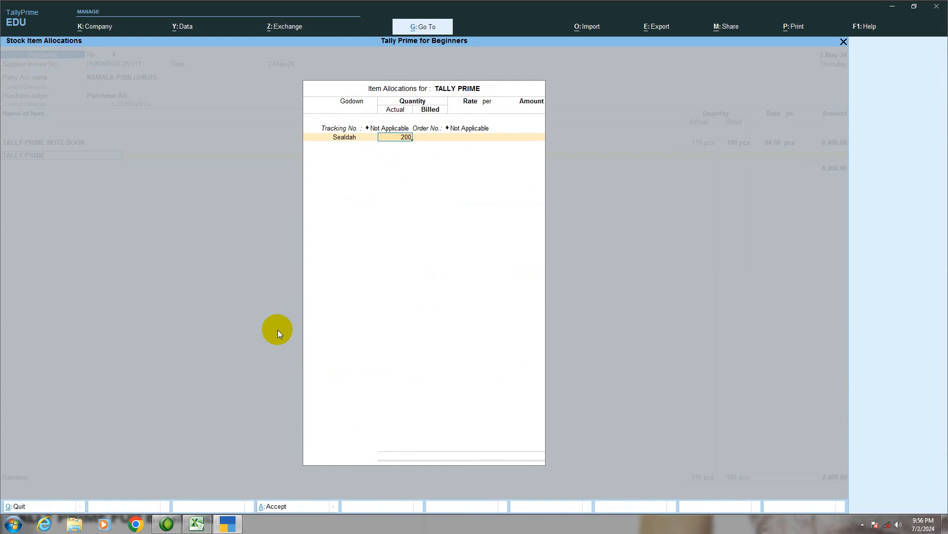
key(Return)
key(Return)
- Check the book rate in Excel and accept 320.00 per pcs for the TALLY PRIME allocation line
click(197, 524)
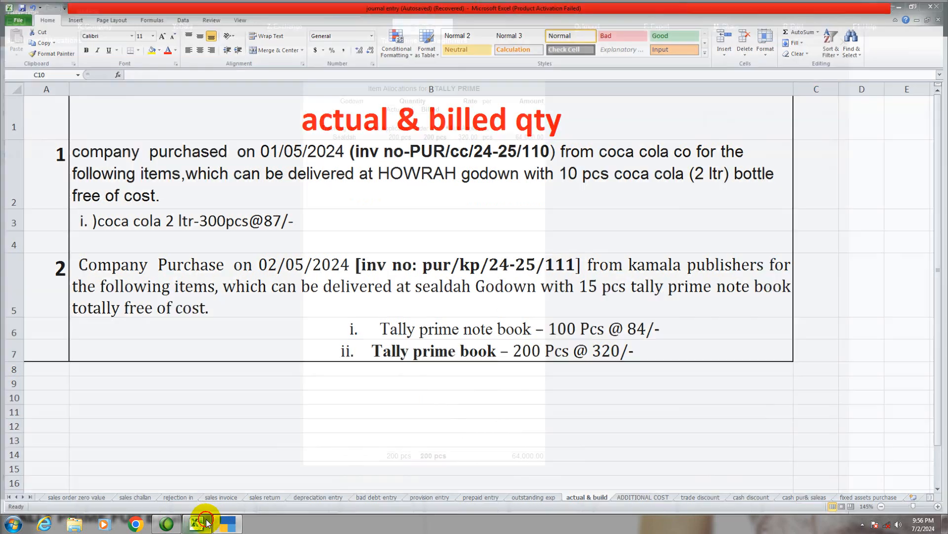
click(198, 524)
key(Return)
key(Return)
key(Return)
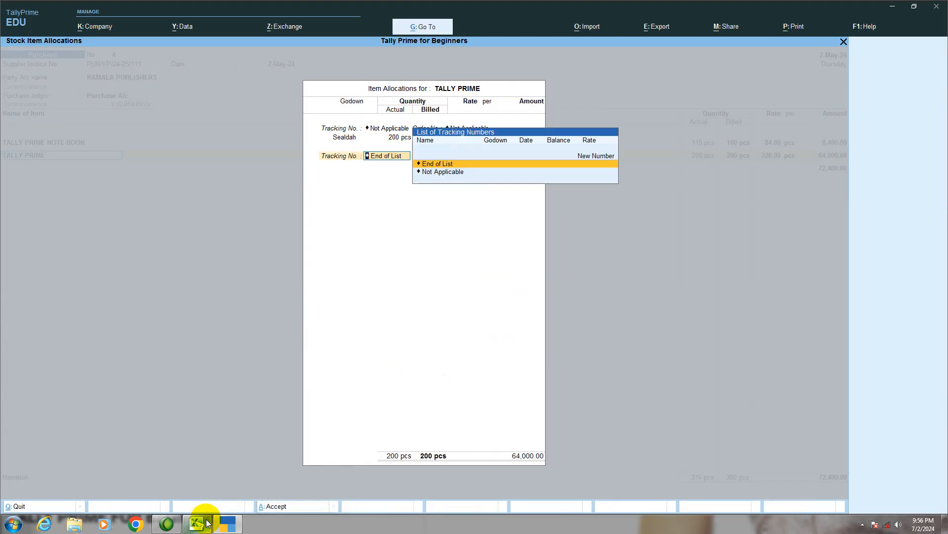
- Close the TALLY PRIME item allocation, accept its amount and end the item list of the Kamala Publishers purchase voucher
key(Return)
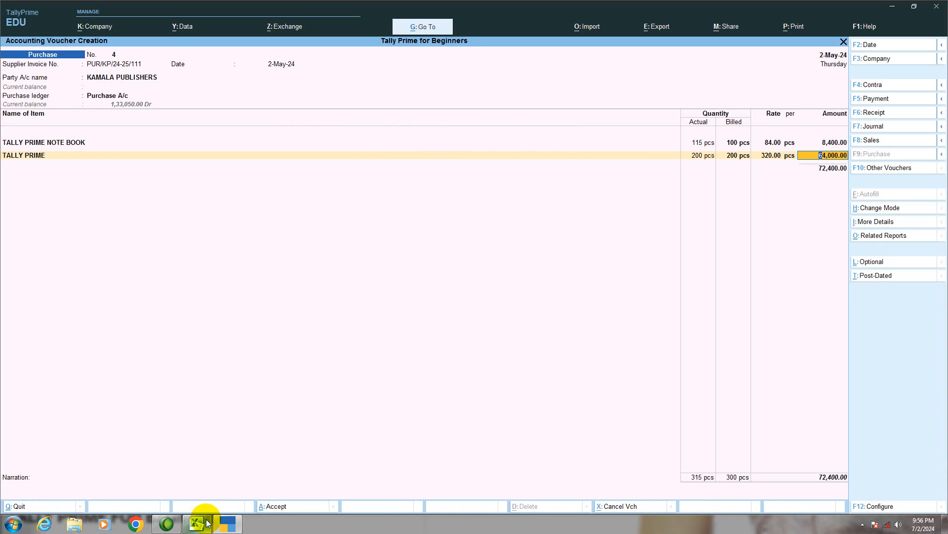
key(Return)
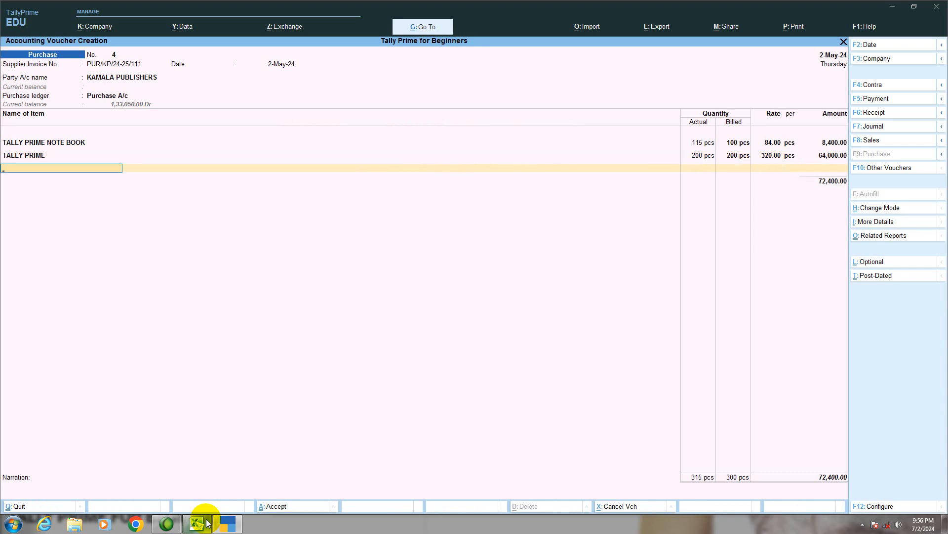
key(Return)
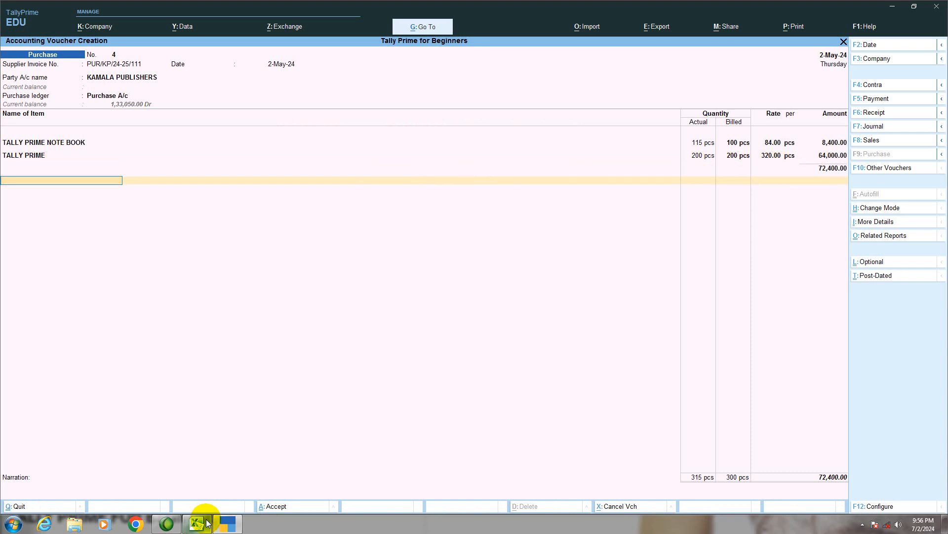
key(Return)
- Allocate the full 72,400.00 Cr for KAMALA PUBLISHERS as a New Ref named PUR/KP/24-25/111, leaving the due date blank
key(Return)
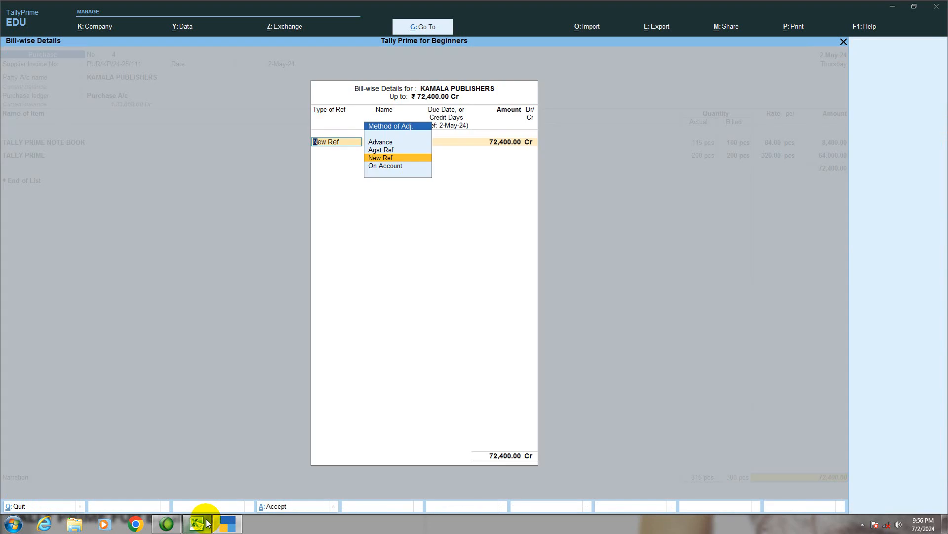
key(Return)
key(Return)
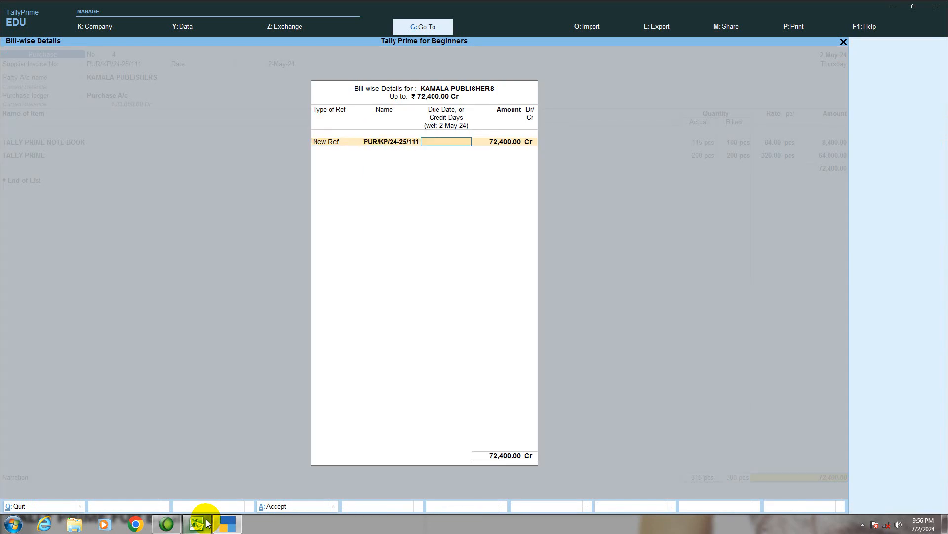
key(Return)
key(Return)
key(Return)
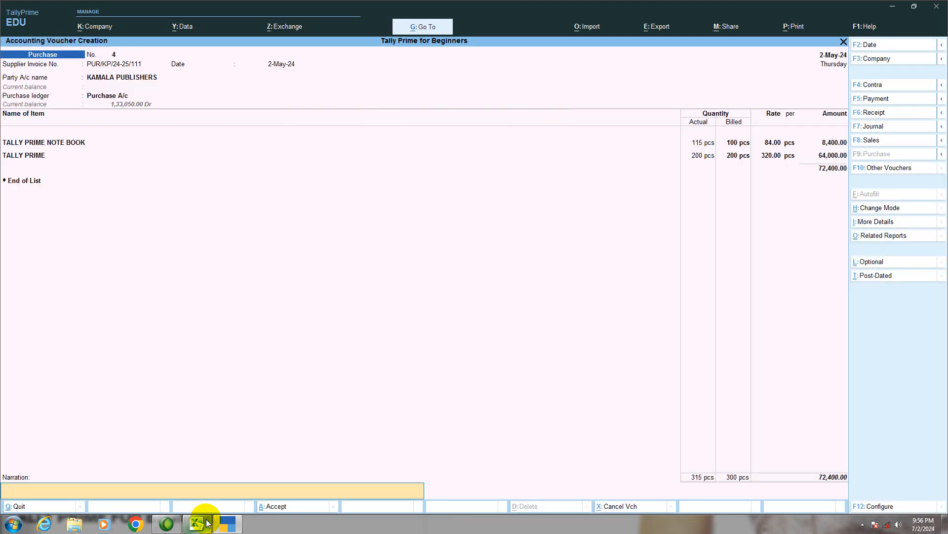
- Enter the narration "BEING PURCHASED FROM KAMALA PUBLISHERS WITH SOME FREE ITEMS." and save the purchase voucher
text(BEING PURCHASED FROM KAMALA)
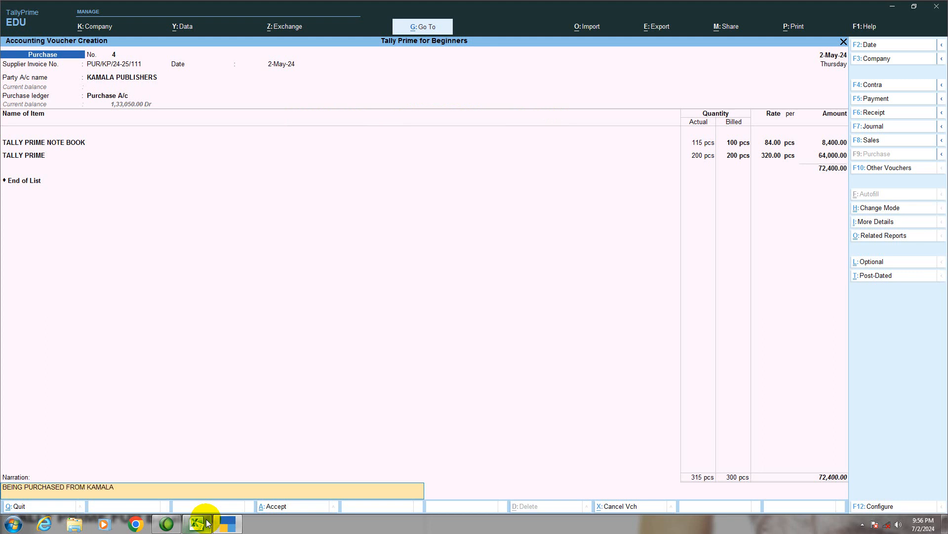
text( PUBLISHERS WITH SOME FREE ITEM)
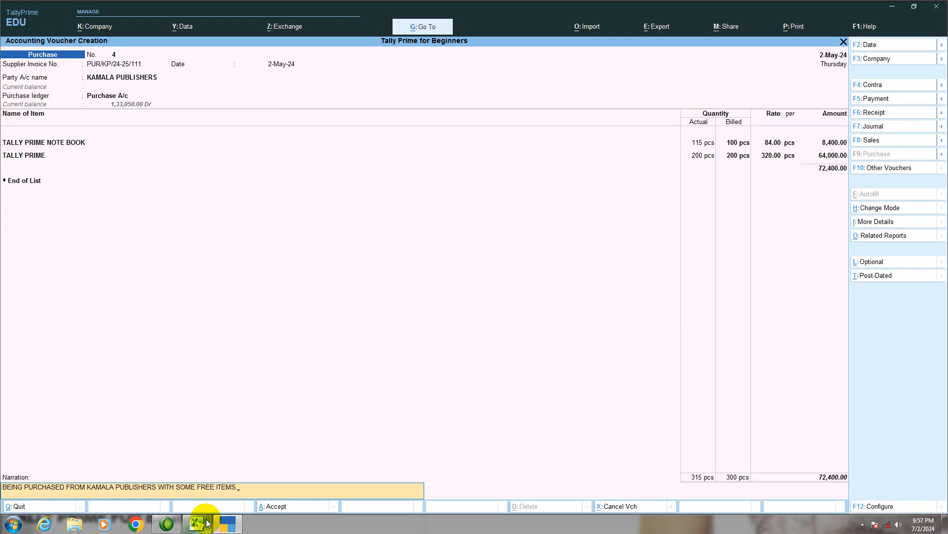
text(S.)
key(Return)
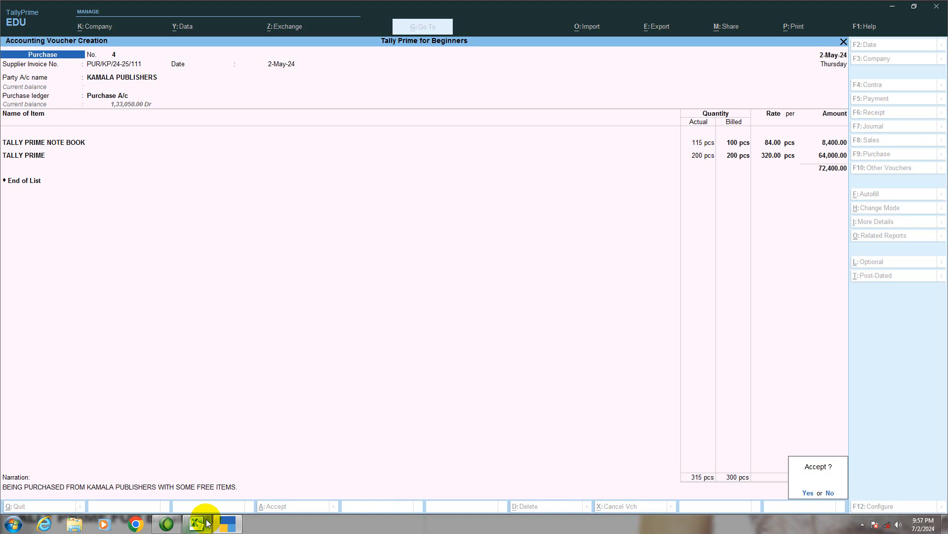
key(Return)
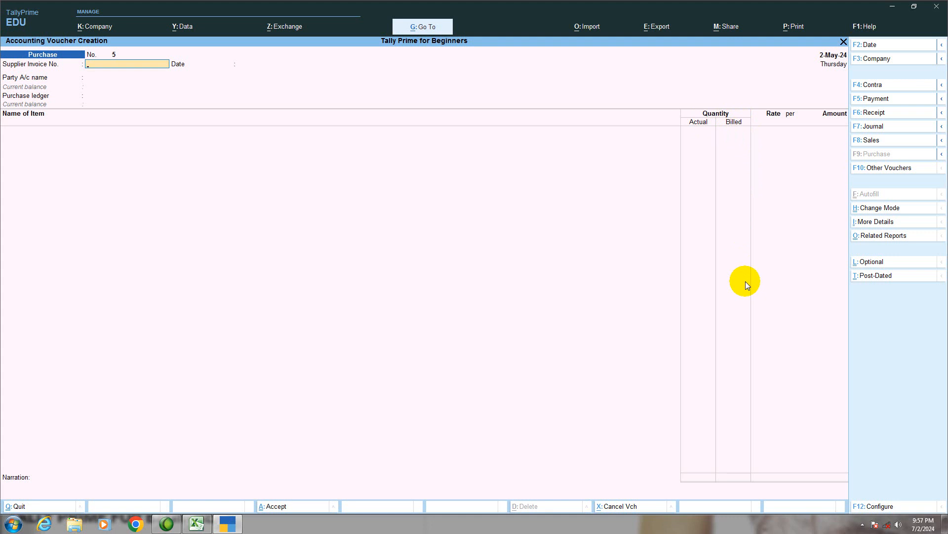
- Leave voucher entry and display the company's Balance Sheet in detailed view
key(Escape)
key(Return)
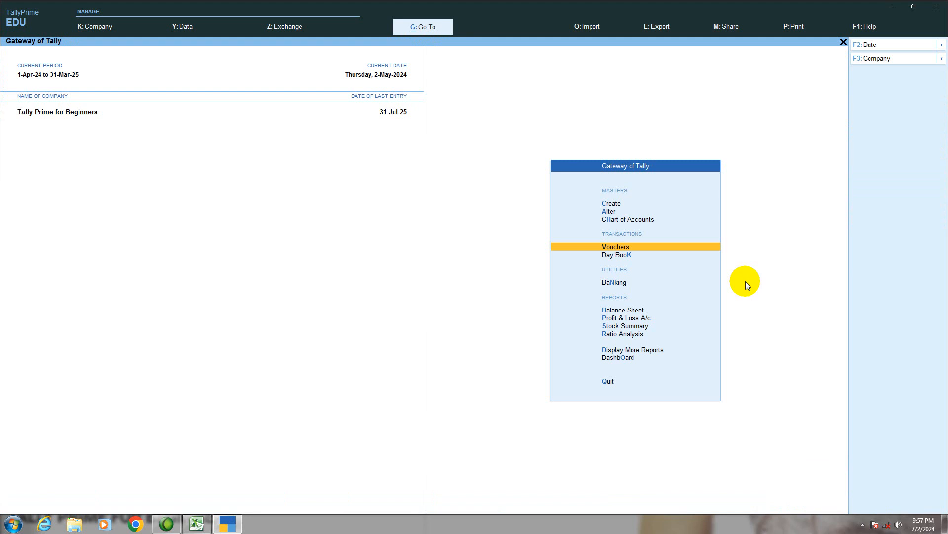
key(Down)
key(Down)
key(Down)
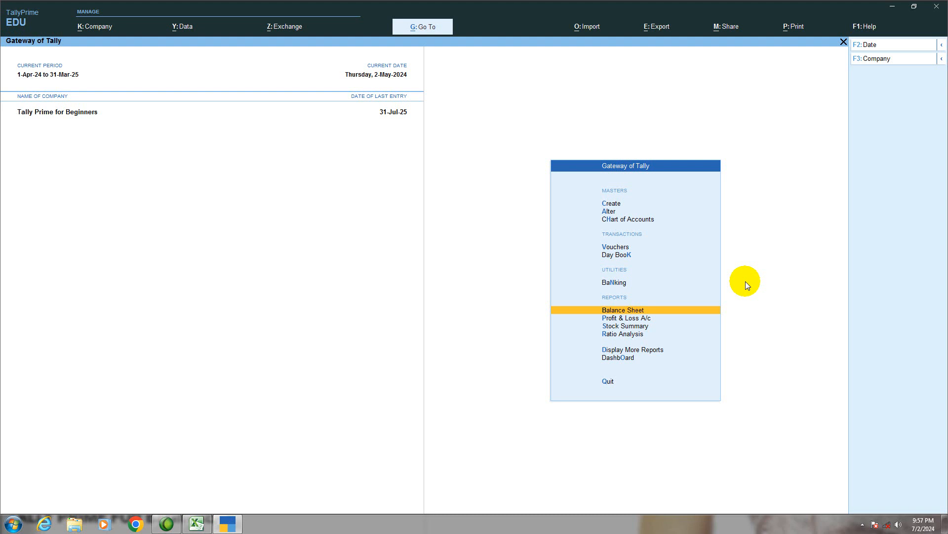
key(Down)
key(Down)
key(Up)
key(Up)
key(Return)
key(alt+F1)
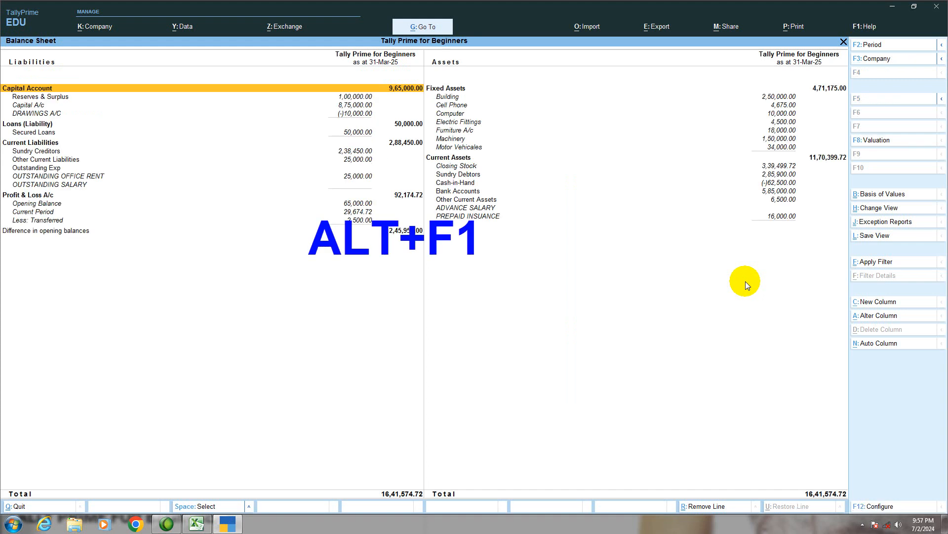
- Drill down from Closing Stock through the Drinks group to the monthly summary of COCA COLA 2 LTR
key(Right)
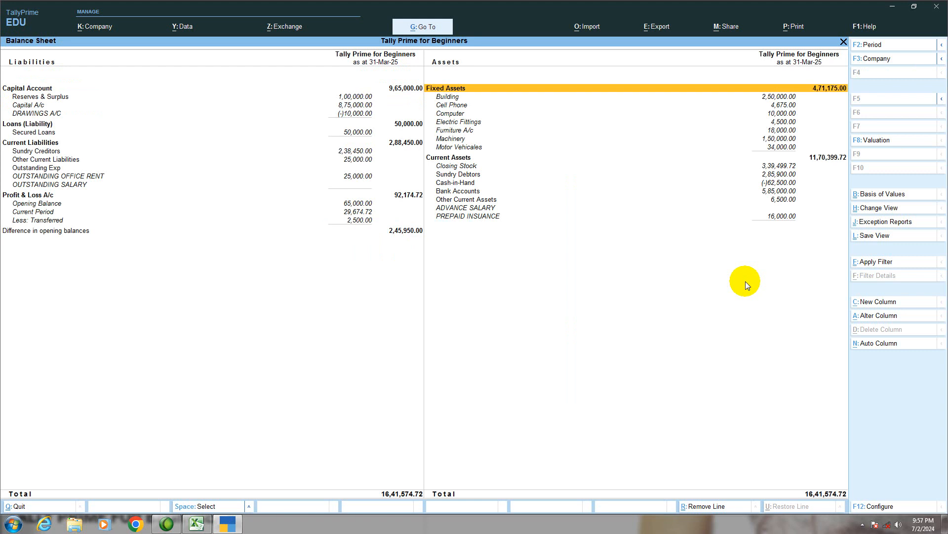
key(Down)
key(Down)
key(Down)
key(Down)
key(Down)
key(Down)
key(Down)
key(Down)
key(Down)
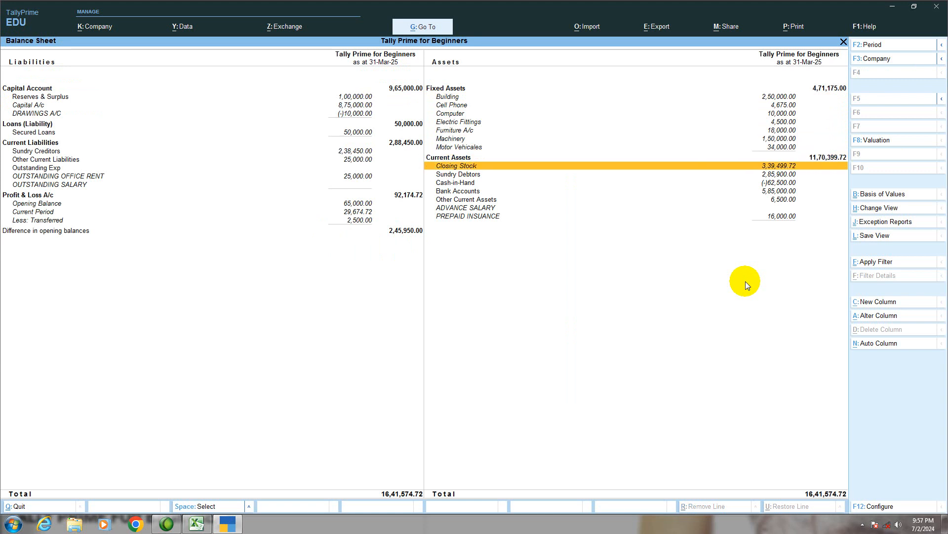
key(Return)
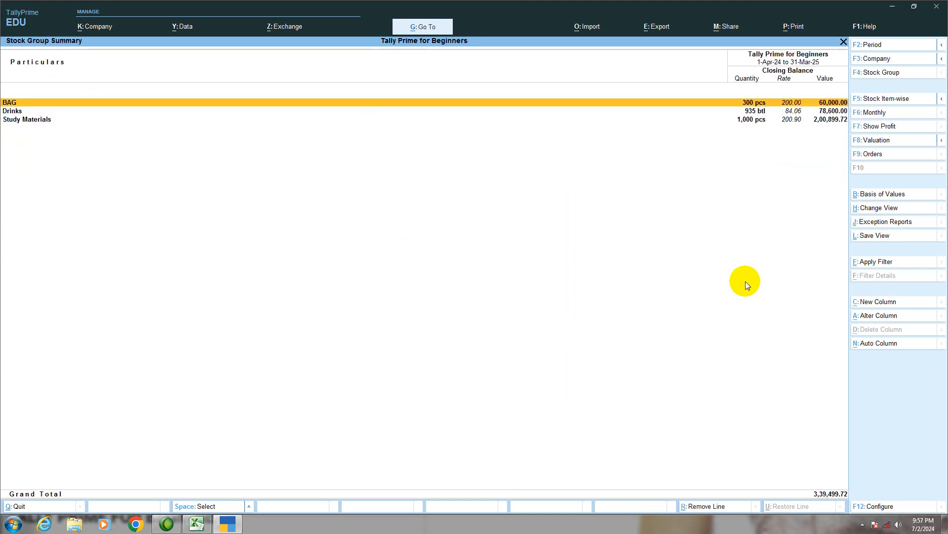
key(Down)
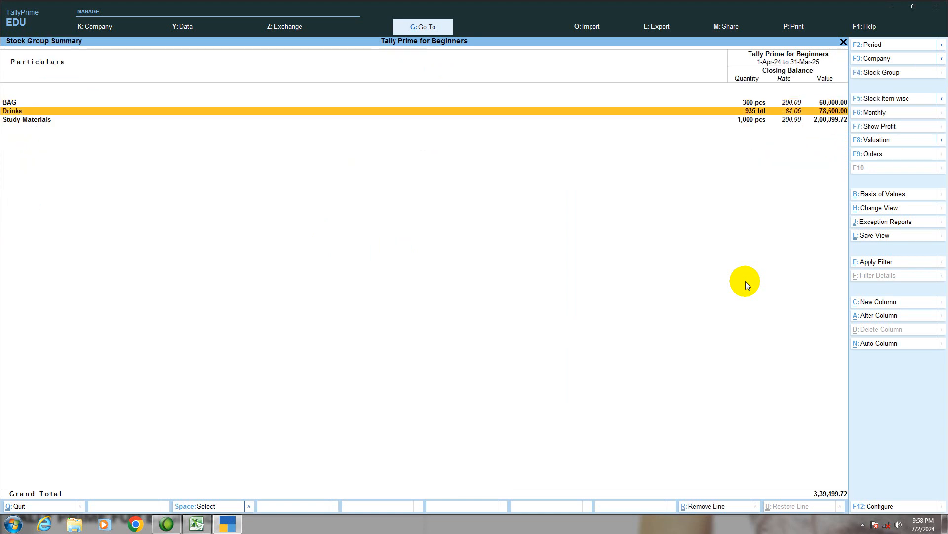
key(Return)
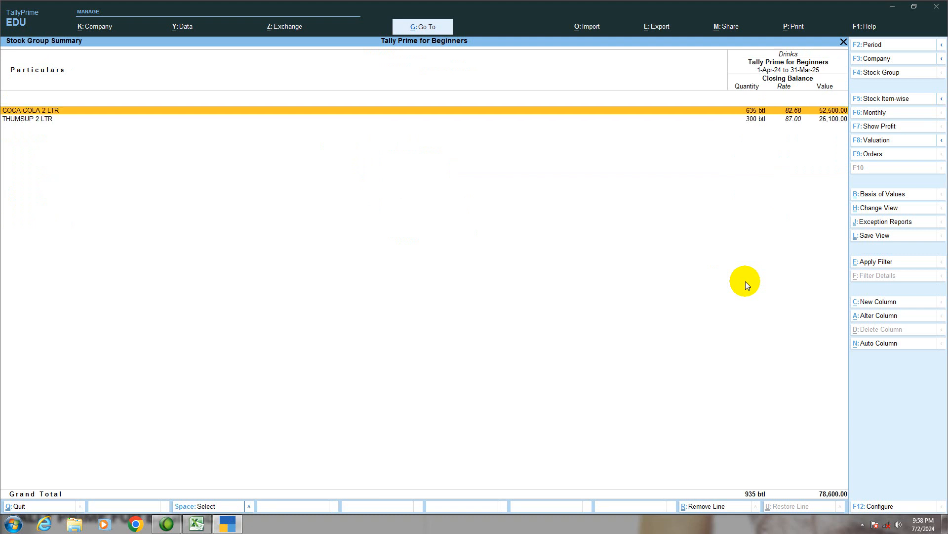
key(Return)
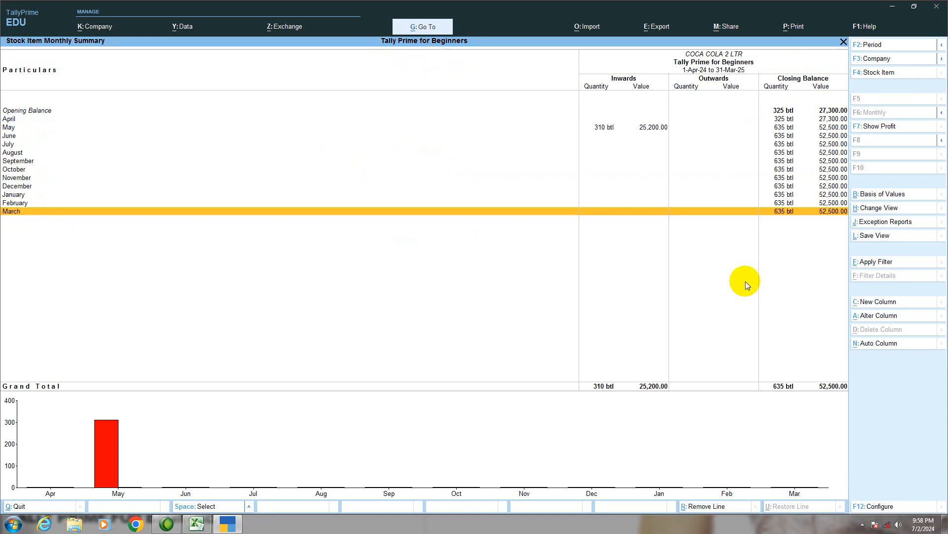
- View the May stock vouchers of COCA COLA 2 LTR and open the COCA COLA CO purchase voucher
key(Up)
key(Up)
key(Up)
key(Up)
key(Up)
key(Up)
key(Up)
key(Up)
key(Up)
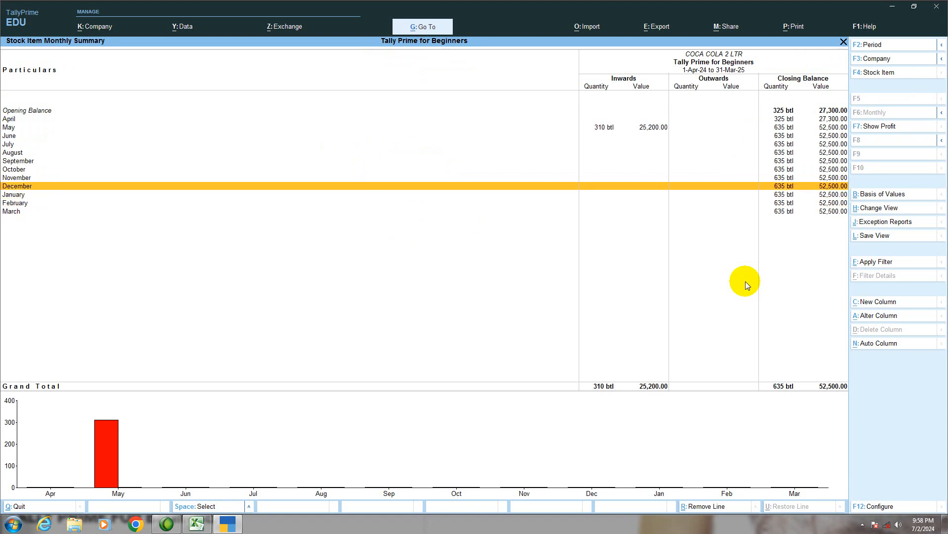
key(Up)
key(Return)
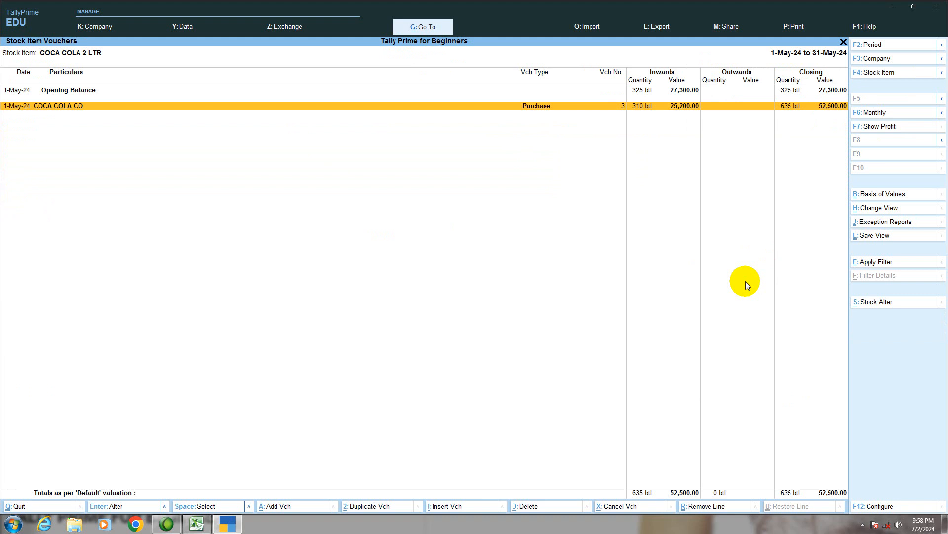
key(Return)
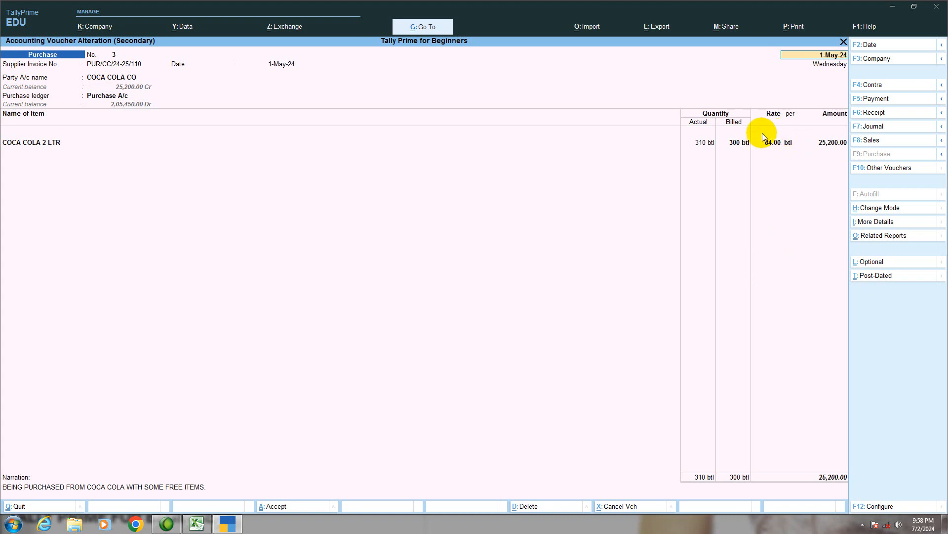
- Quit the purchase voucher and return to the Drinks group summary to examine the COCA COLA 2 LTR closing rate
key(Escape)
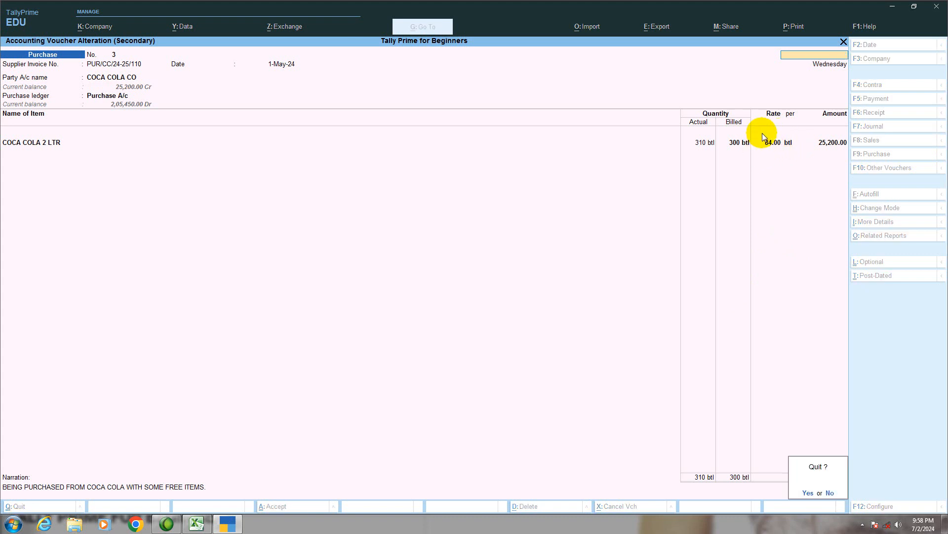
key(y)
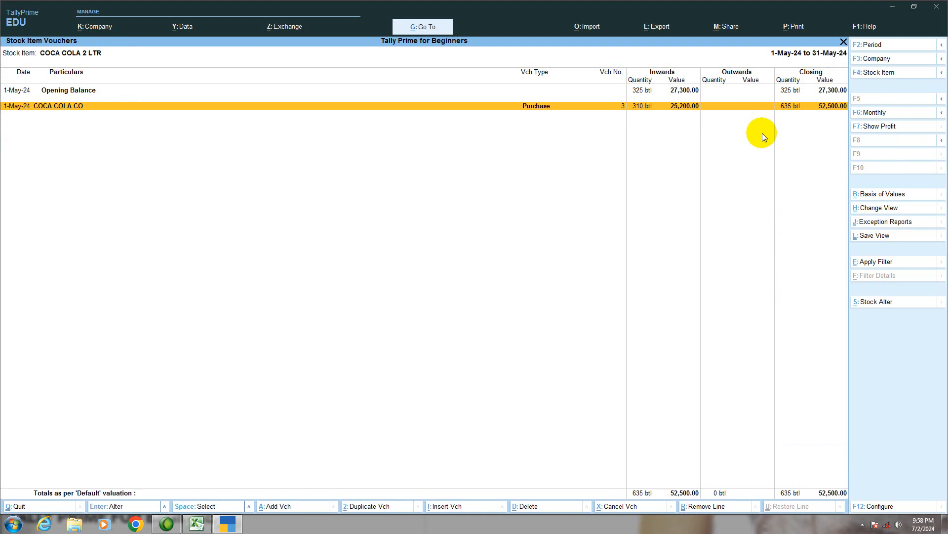
key(Escape)
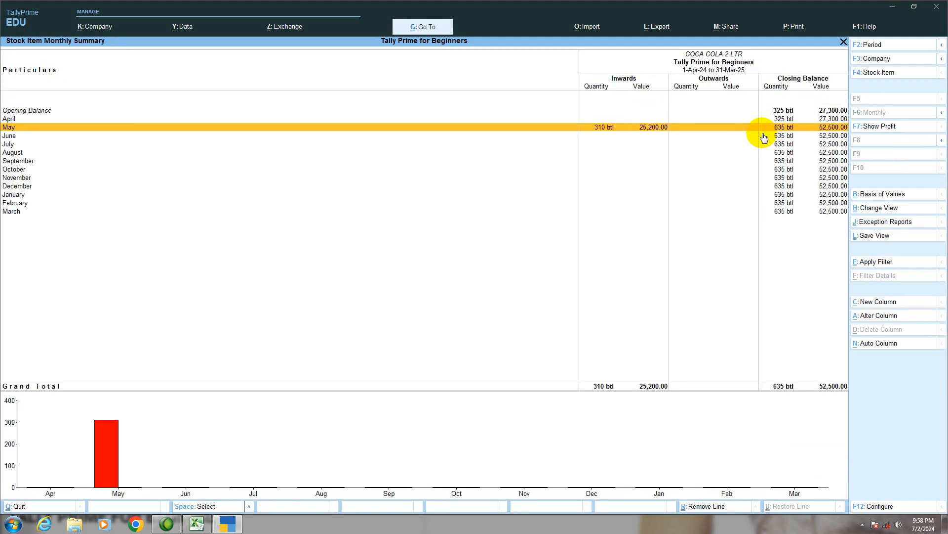
key(Escape)
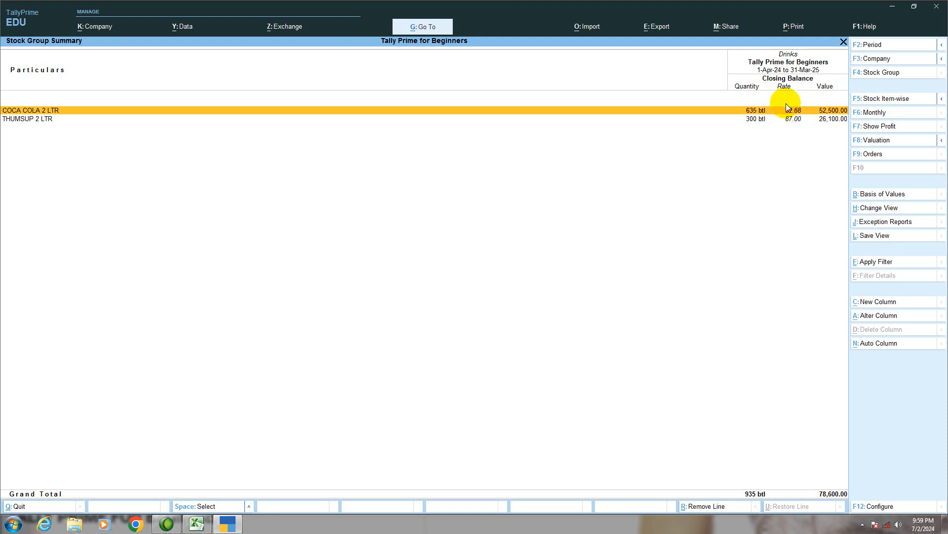
- Leave the Balance Sheet, open the Stock Summary and examine the closing rate of COCA COLA 2 LTR in the Drinks group
key(Escape)
key(Escape)
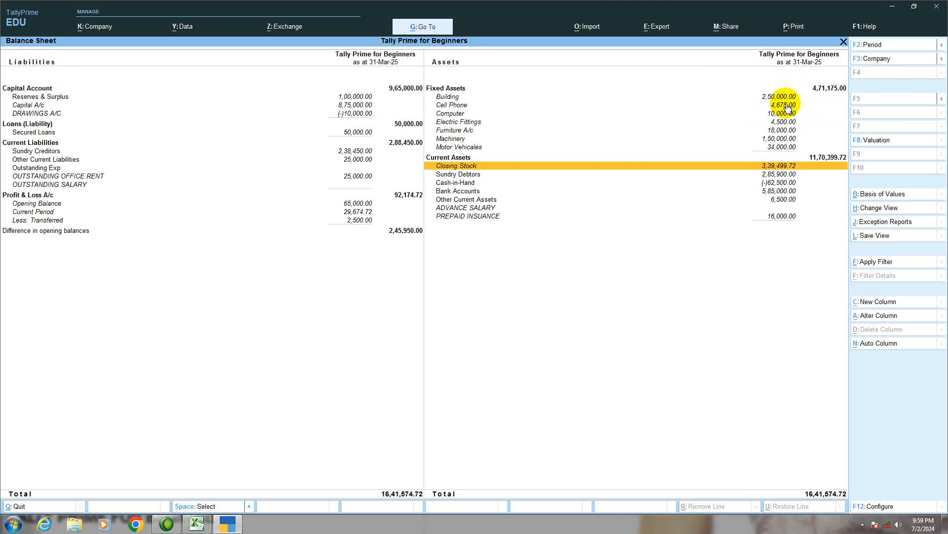
key(Escape)
key(Down)
key(Down)
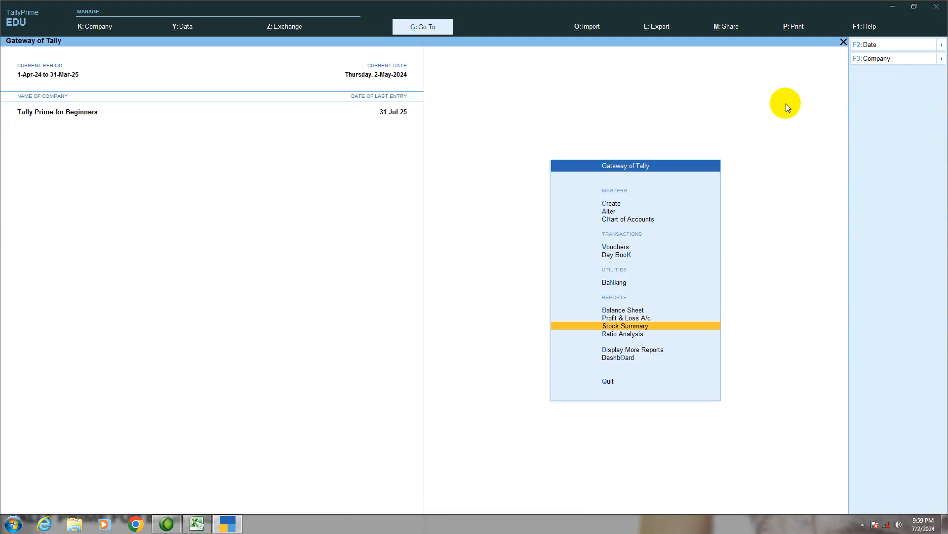
key(Return)
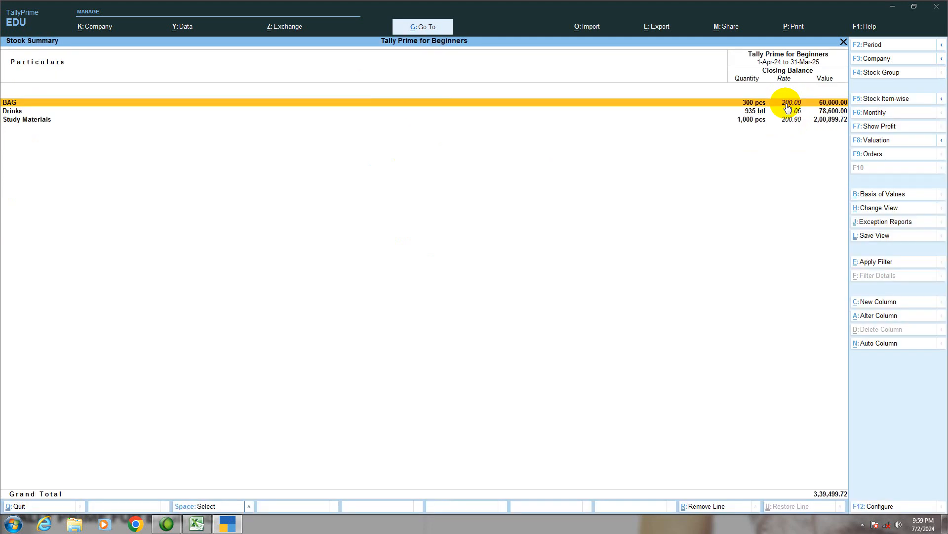
key(Down)
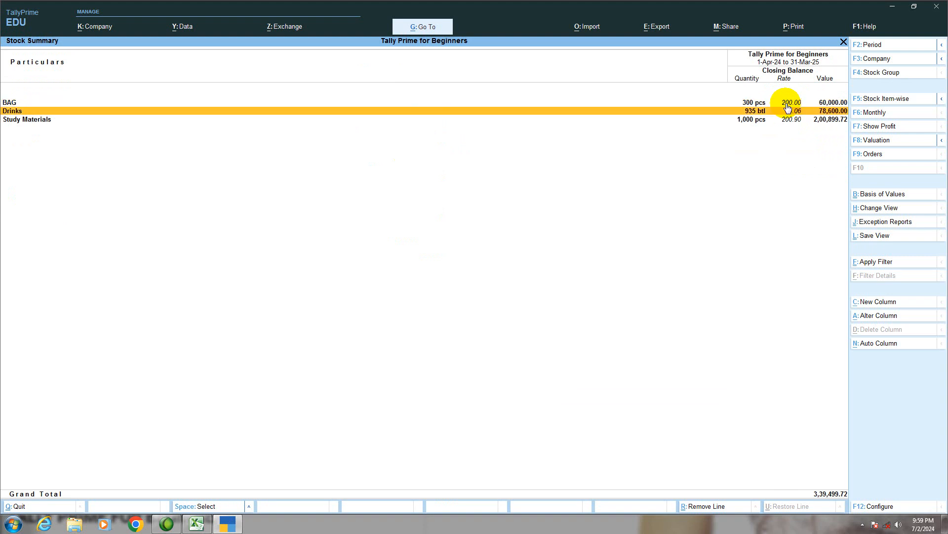
key(Return)
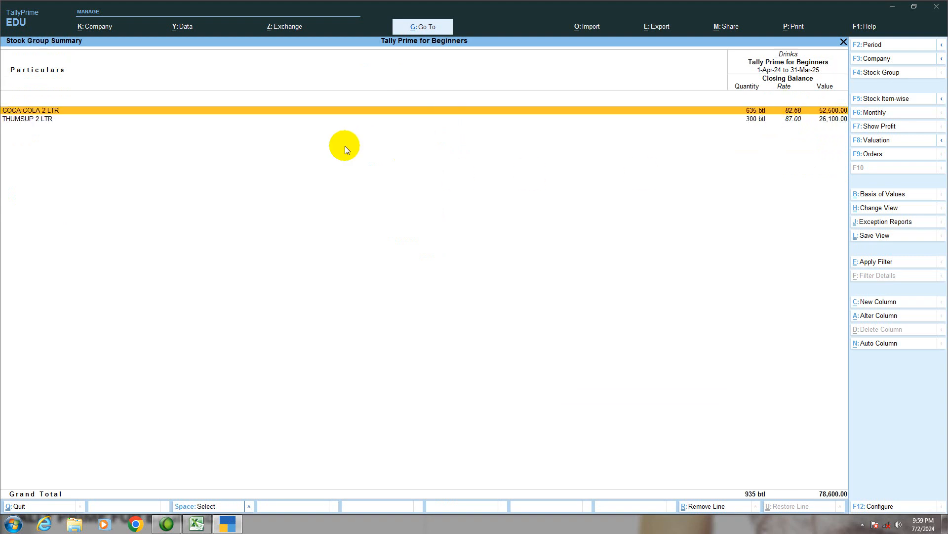
click(790, 113)
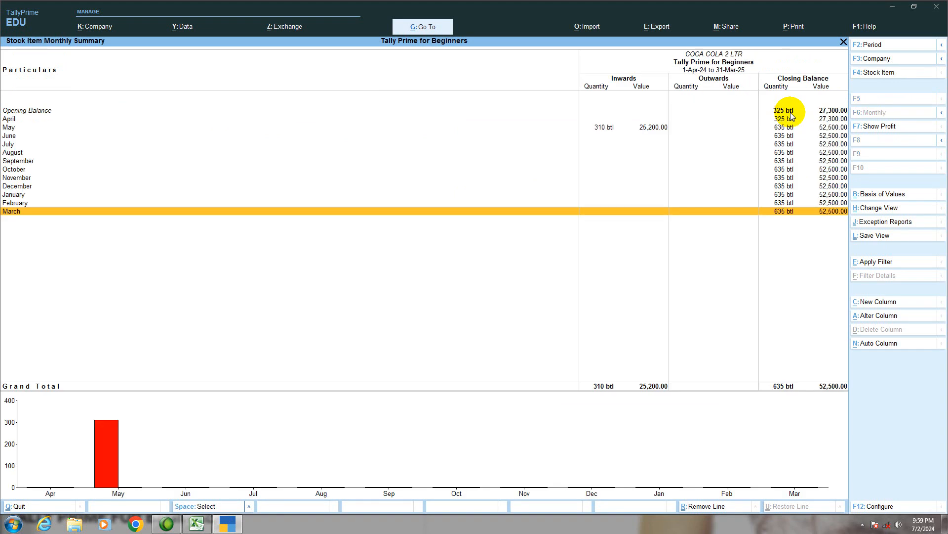
key(Escape)
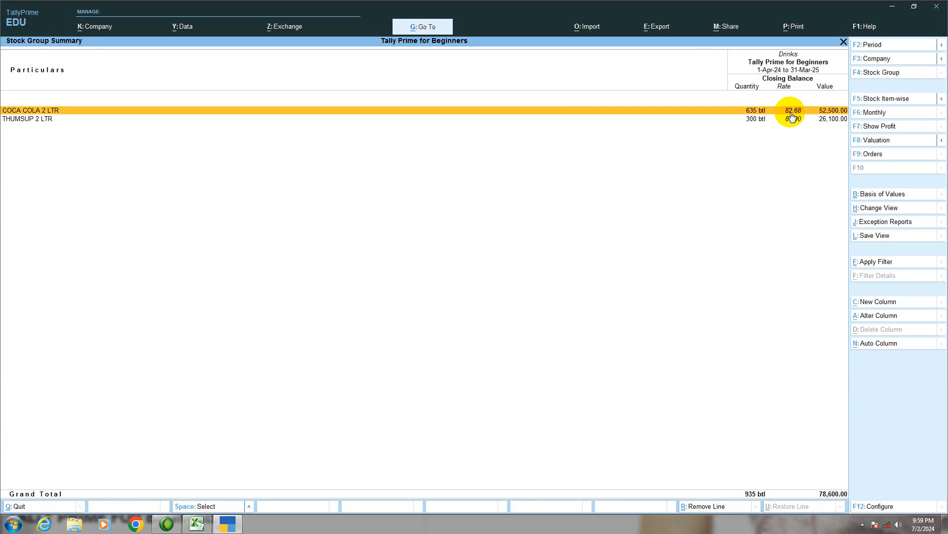
- Go back to the Stock Summary, open the Study Materials group and select TALLY PRIME NOTE BOOK to examine its closing rate
key(Escape)
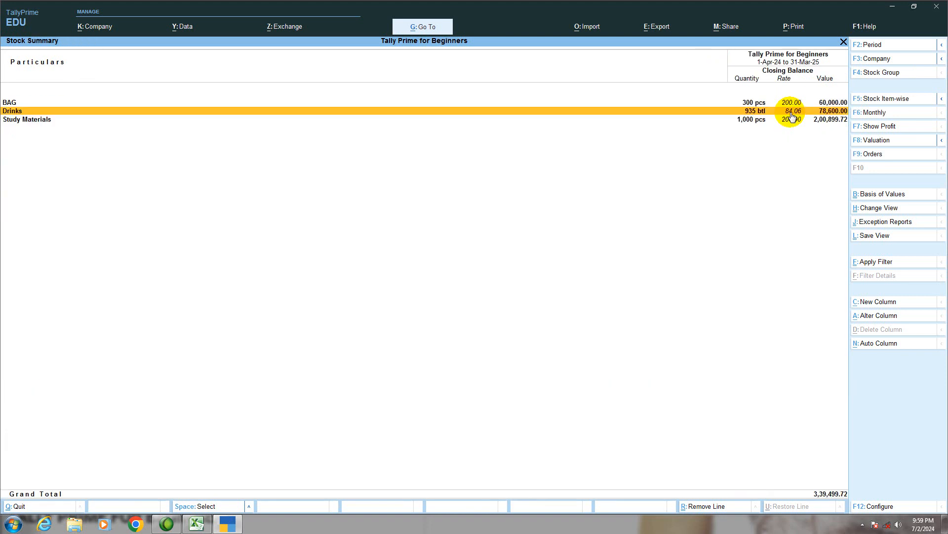
key(Down)
key(Return)
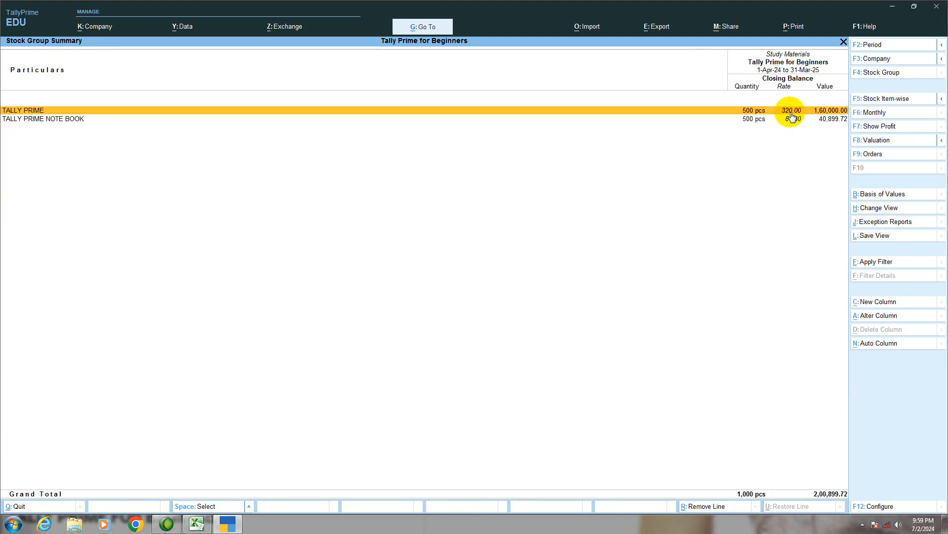
click(76, 120)
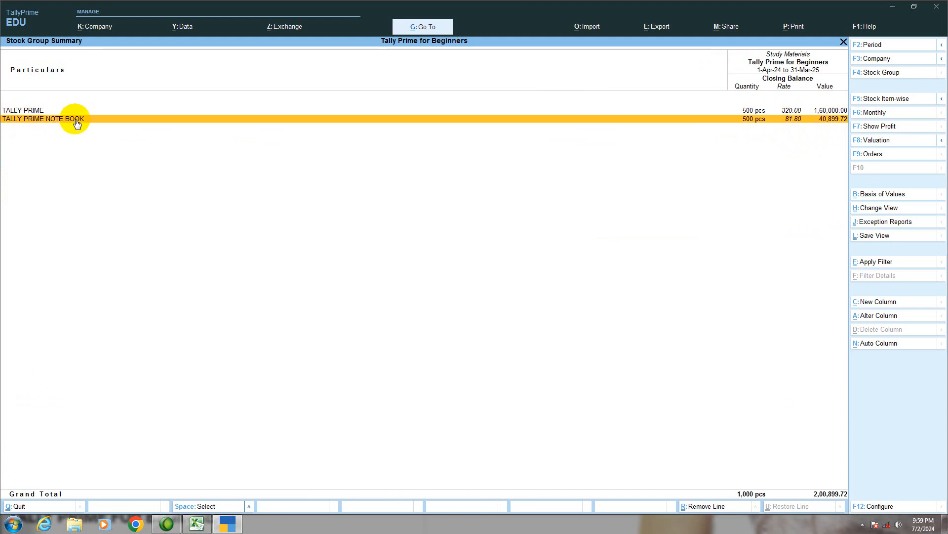
- Check the actual and billed quantity exercise in Excel against the stock figures, and return to TallyPrime
click(196, 522)
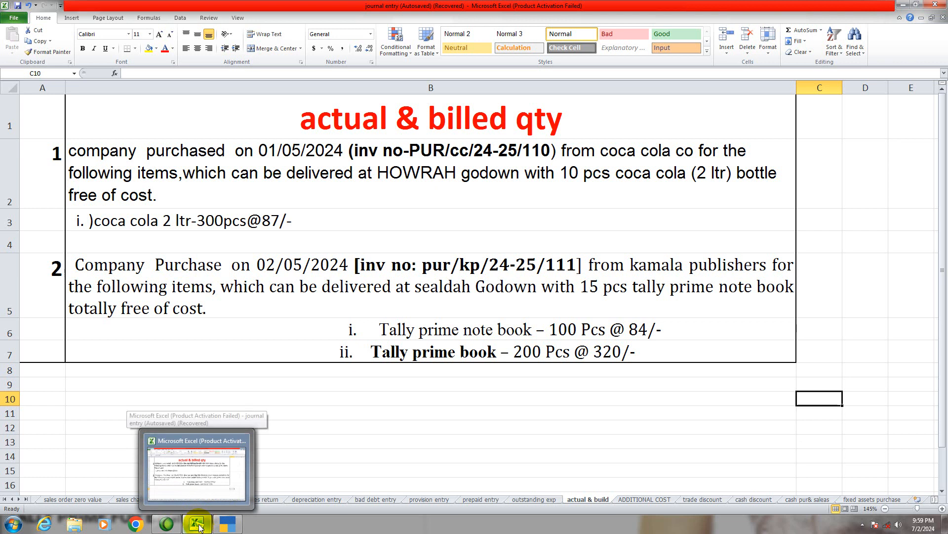
click(225, 526)
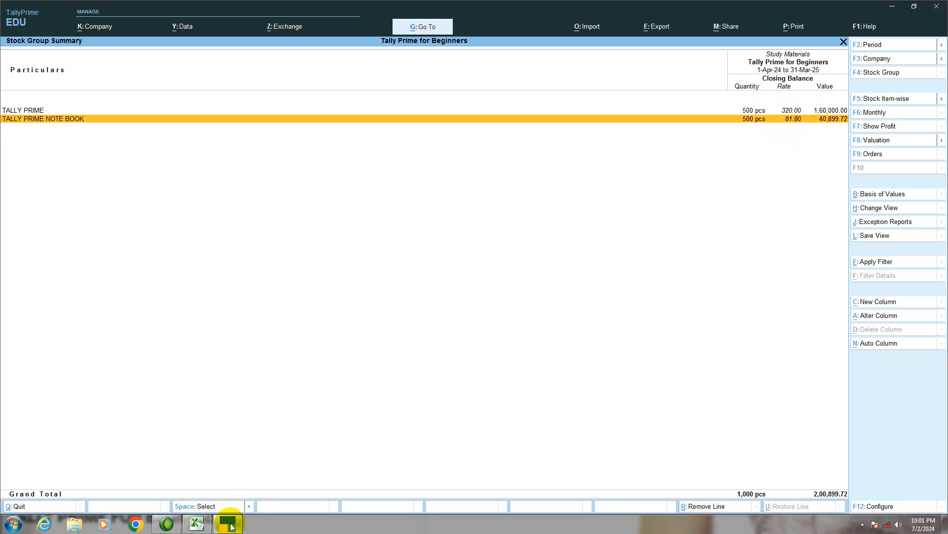
mouse_move(232, 526)
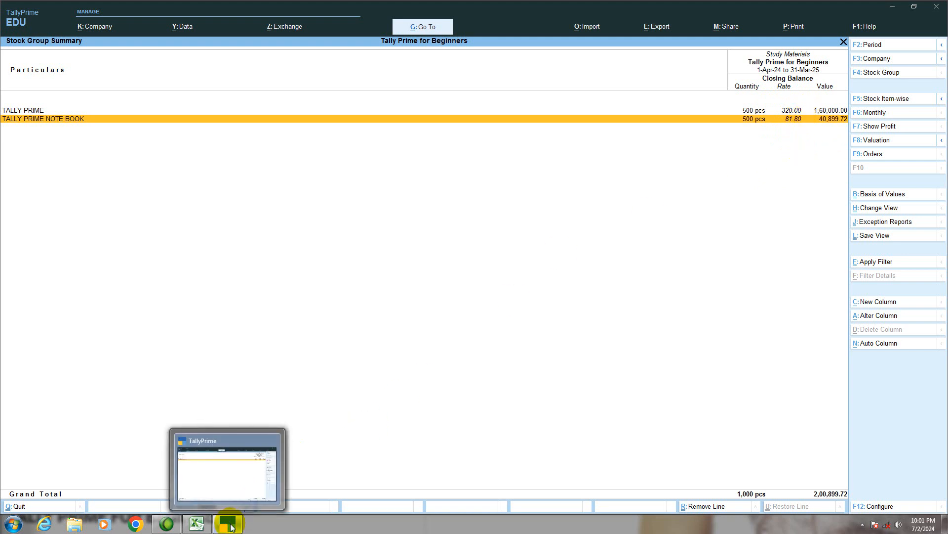